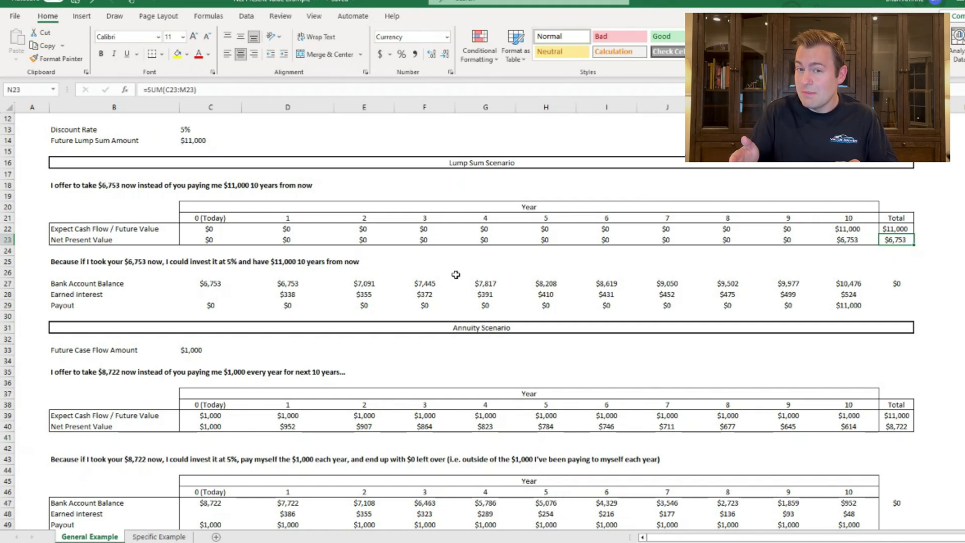
# - Review the discount rate, future lump sum amount, lump-sum cash flows and the year 10 Net Present Value formula in M23
pyautogui.click(217, 132)
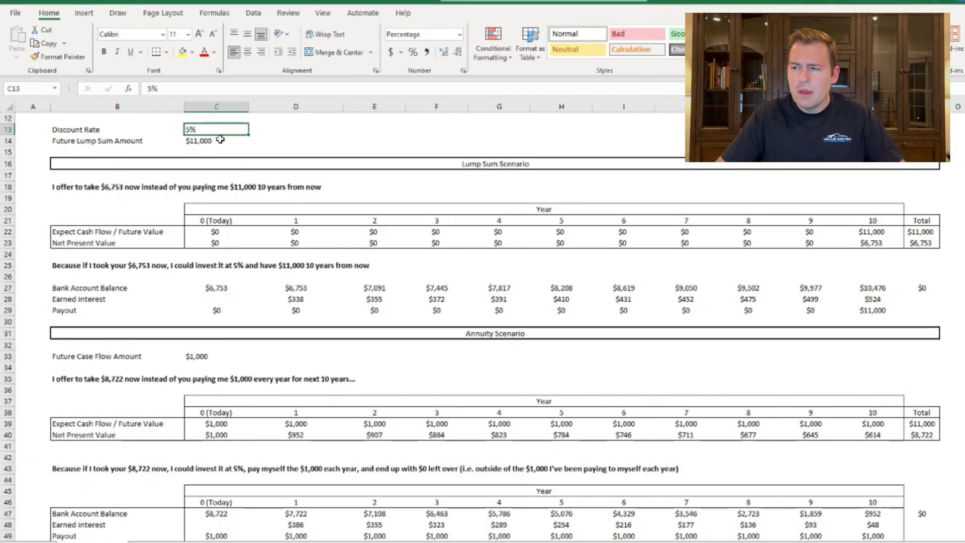
pyautogui.click(220, 139)
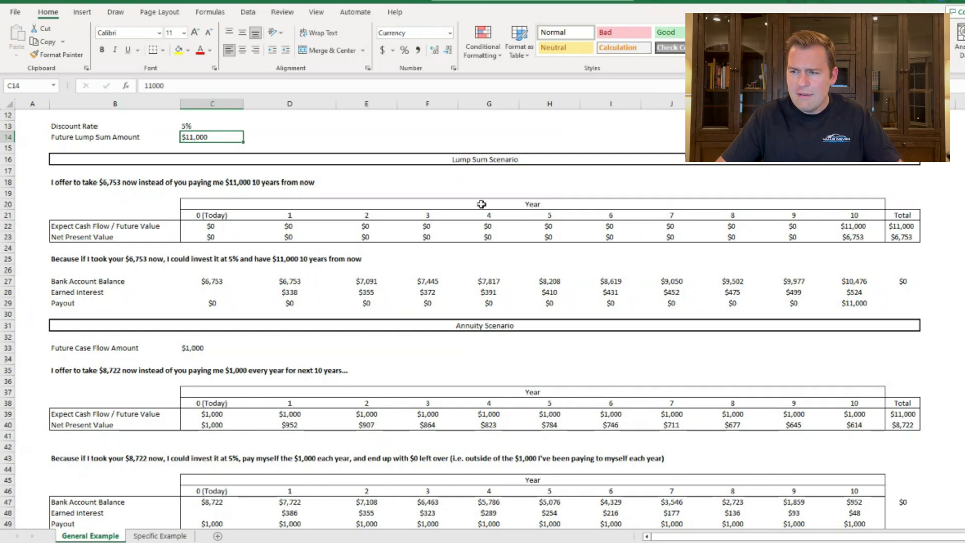
pyautogui.click(233, 217)
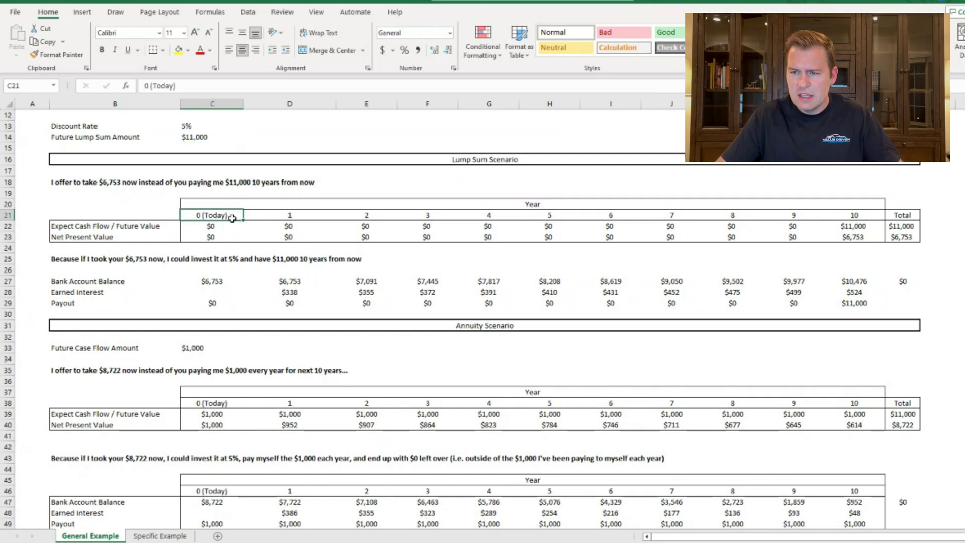
pyautogui.click(239, 226)
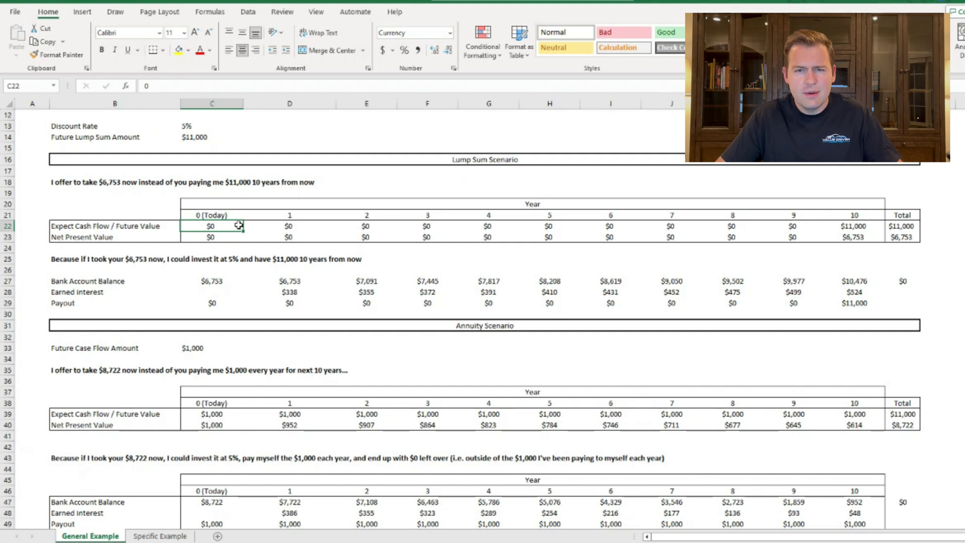
pyautogui.click(854, 226)
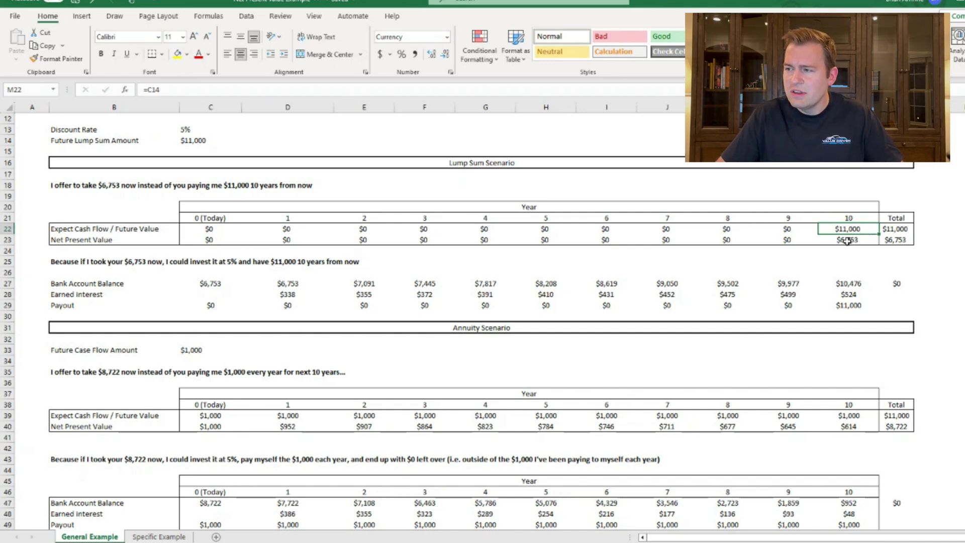
pyautogui.doubleClick(847, 241)
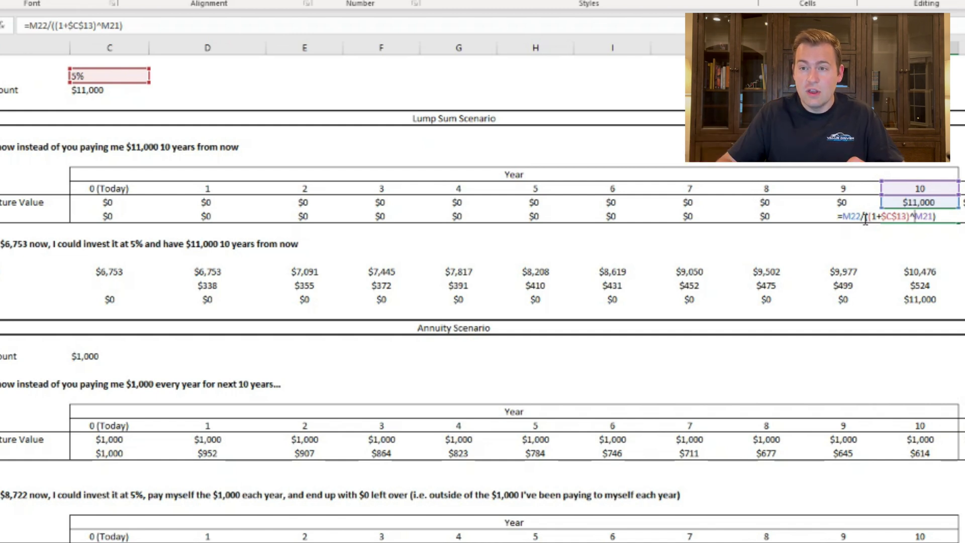
pyautogui.press('Return')
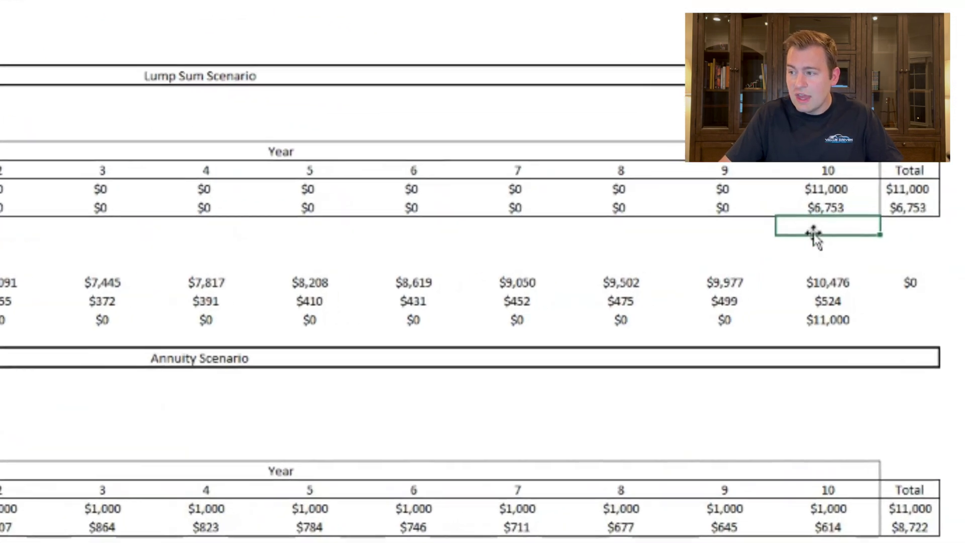
# - Enter the formula =1+0.05 in cell M25, below the year 10 column of the lump sum table
pyautogui.write('=')
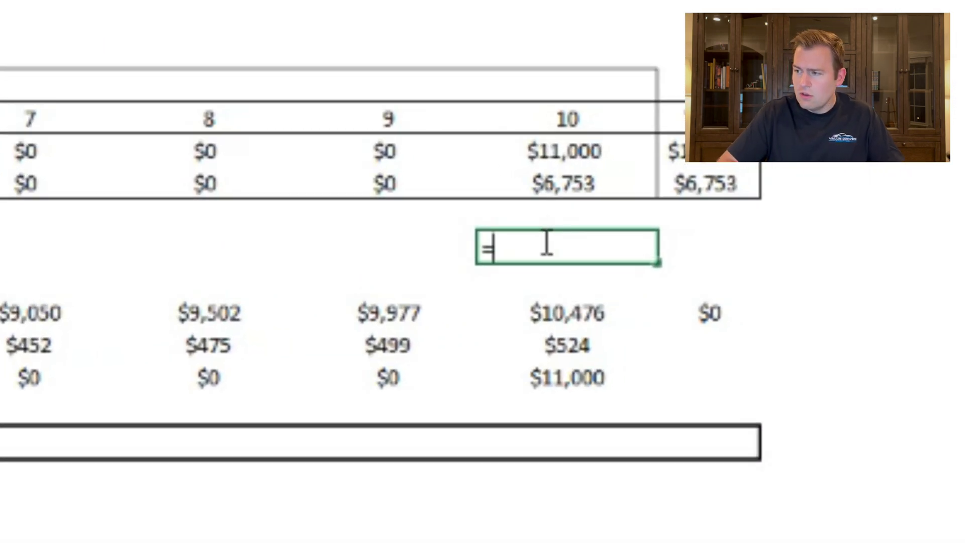
pyautogui.write('1')
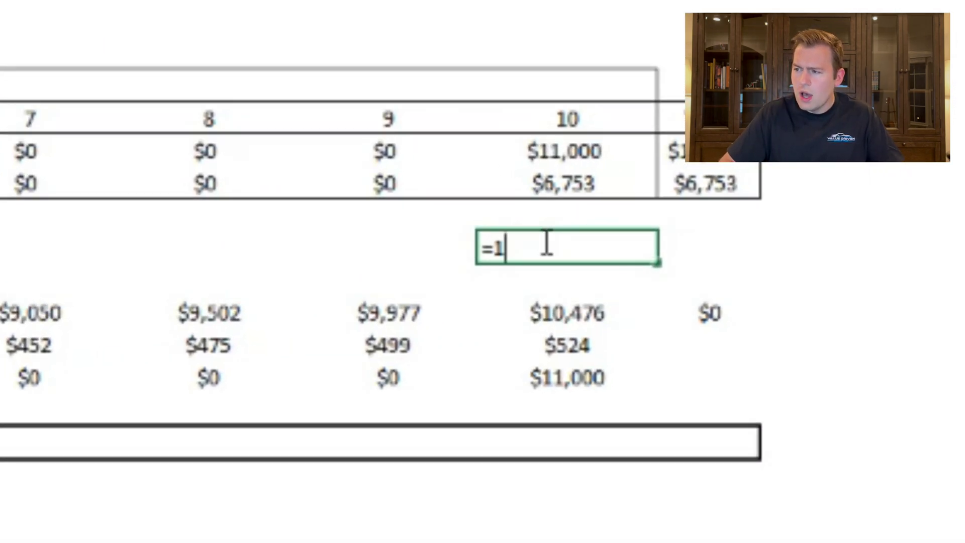
pyautogui.write('+0')
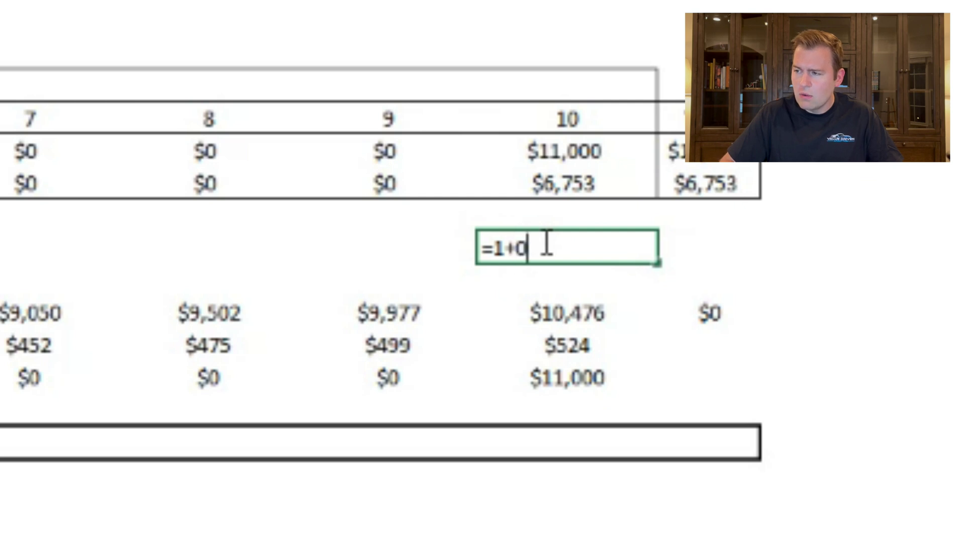
pyautogui.write('.05')
pyautogui.press('Return')
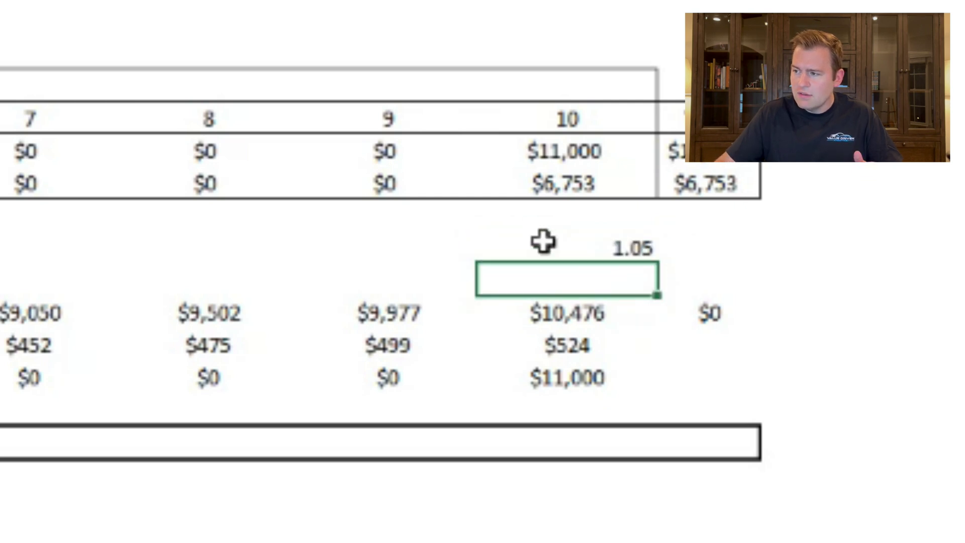
# - Enter the formula =M25^M21 in cell N25 to compound the growth factor over the year 10 period
pyautogui.click(693, 247)
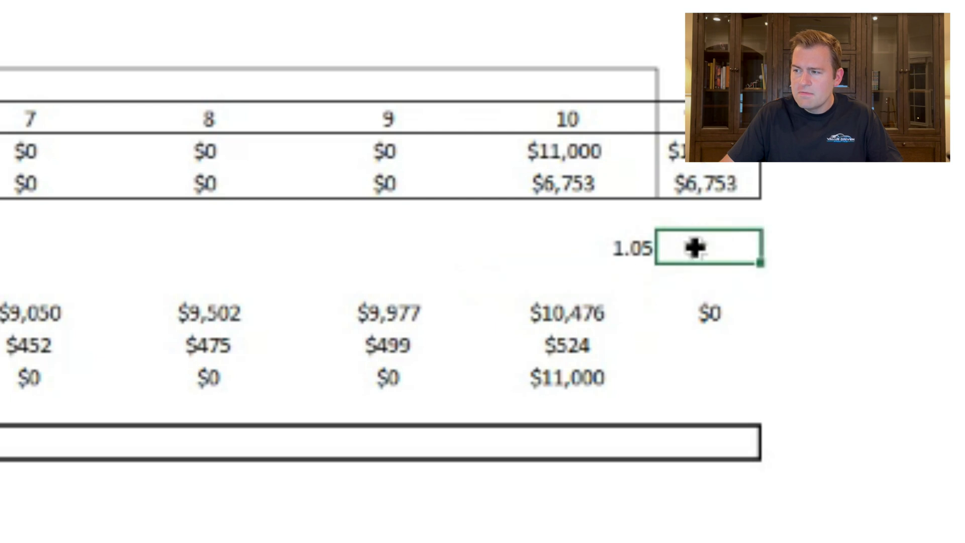
pyautogui.doubleClick(695, 247)
pyautogui.write('=')
pyautogui.click(619, 247)
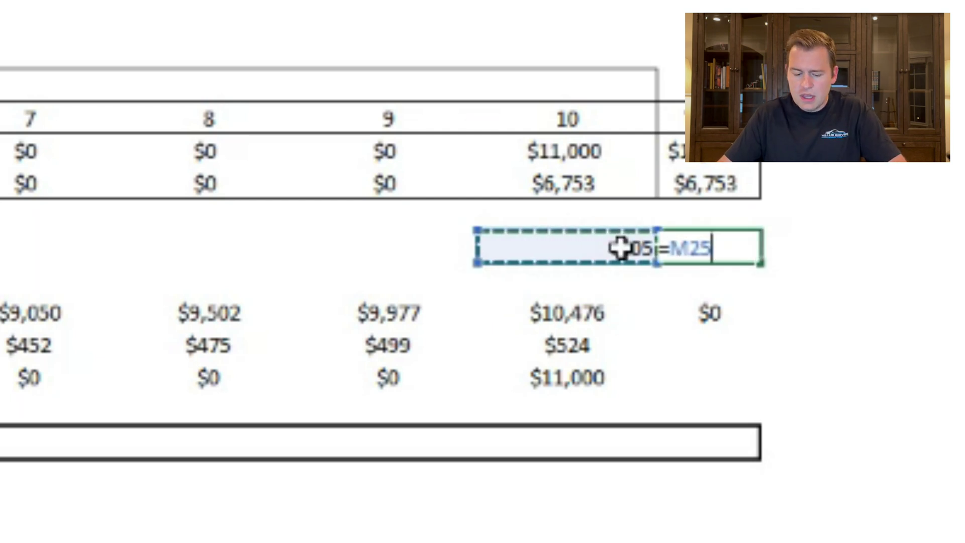
pyautogui.write('^')
pyautogui.click(570, 122)
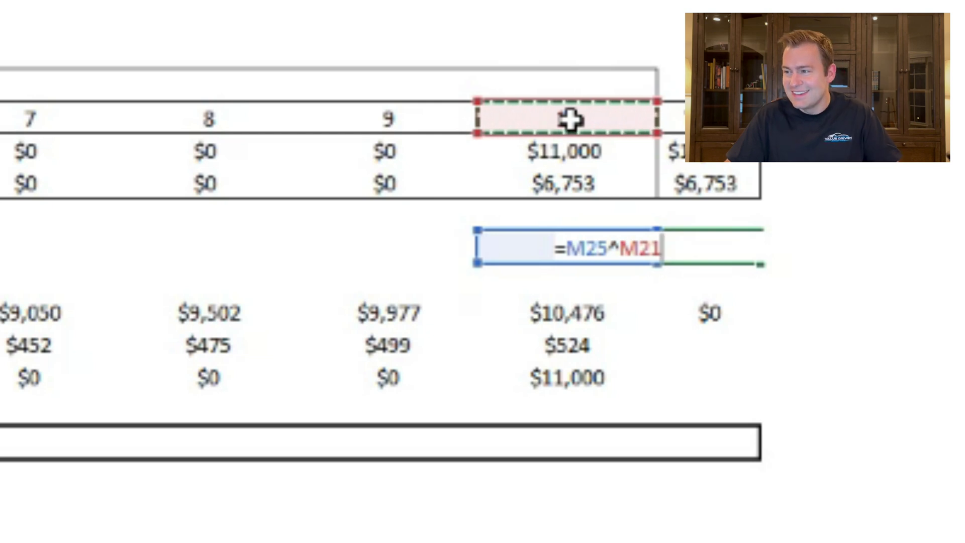
pyautogui.press('Return')
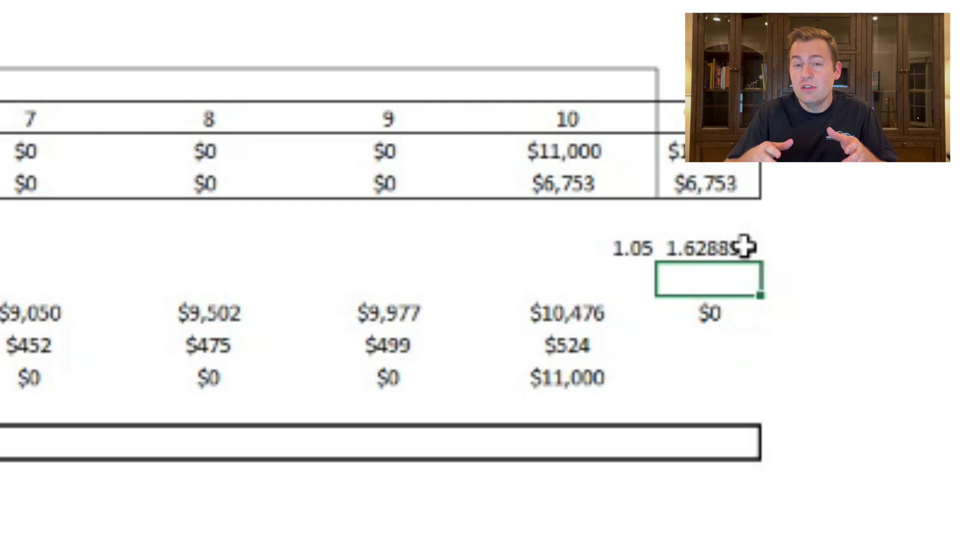
# - Enter the formula =M22/N25 in cell M24 to discount the year 10 cash flow
pyautogui.click(632, 212)
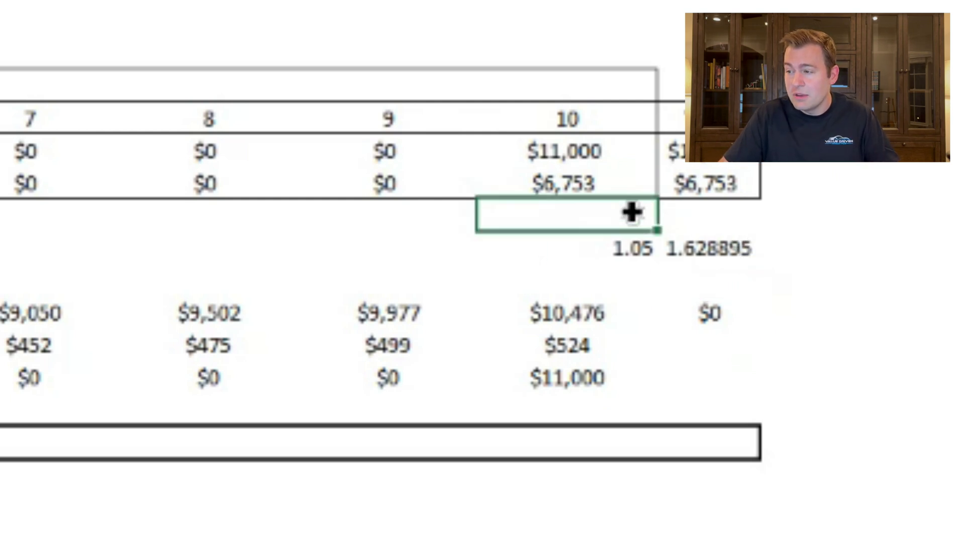
pyautogui.write('=')
pyautogui.click(616, 152)
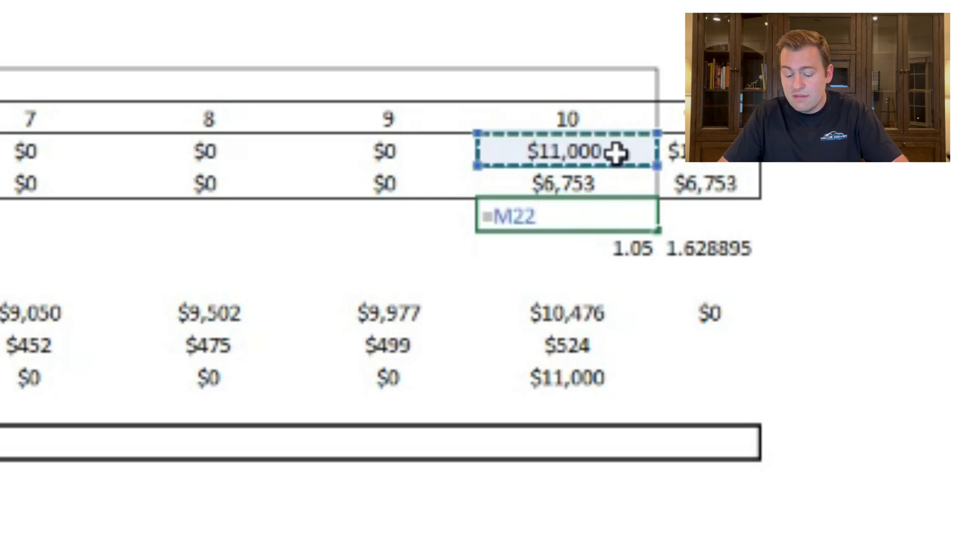
pyautogui.write('/')
pyautogui.click(717, 251)
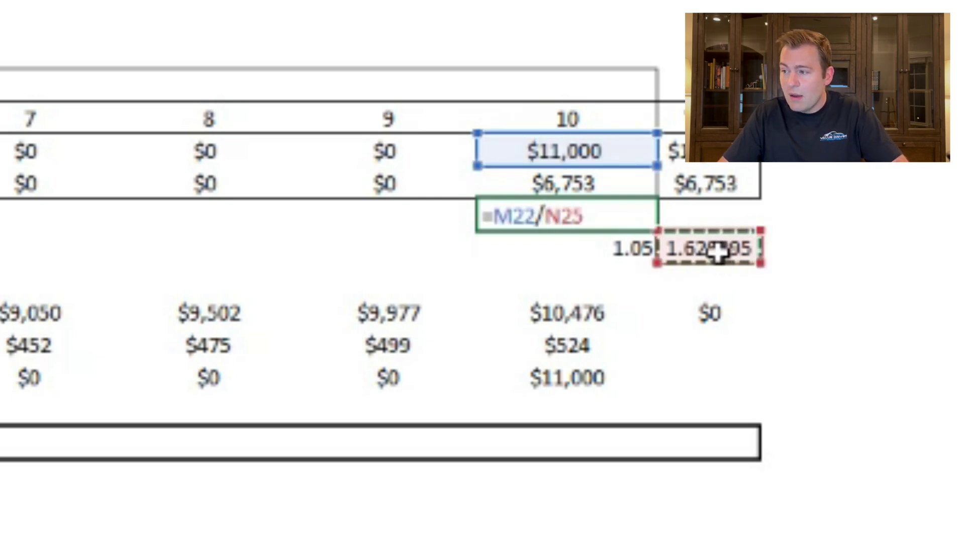
pyautogui.press('Return')
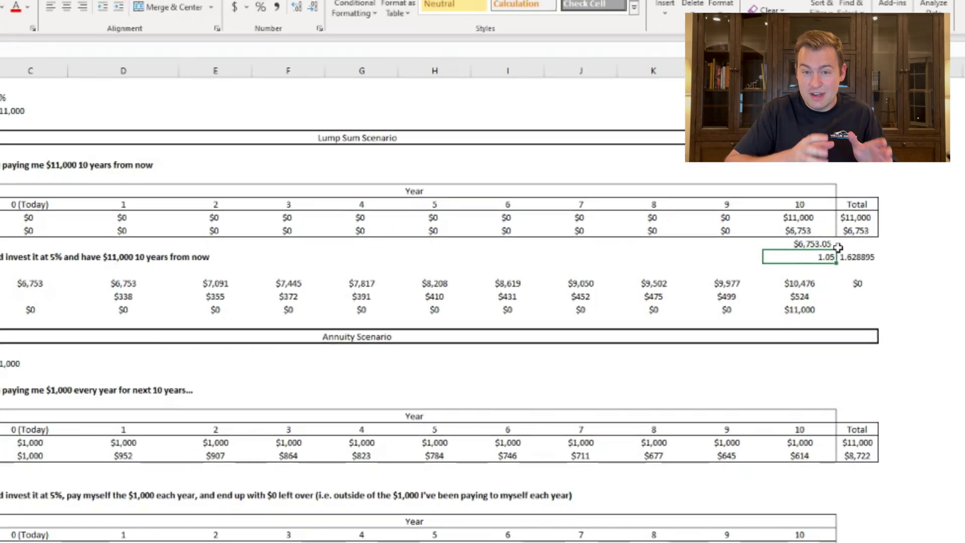
pyautogui.click(779, 160)
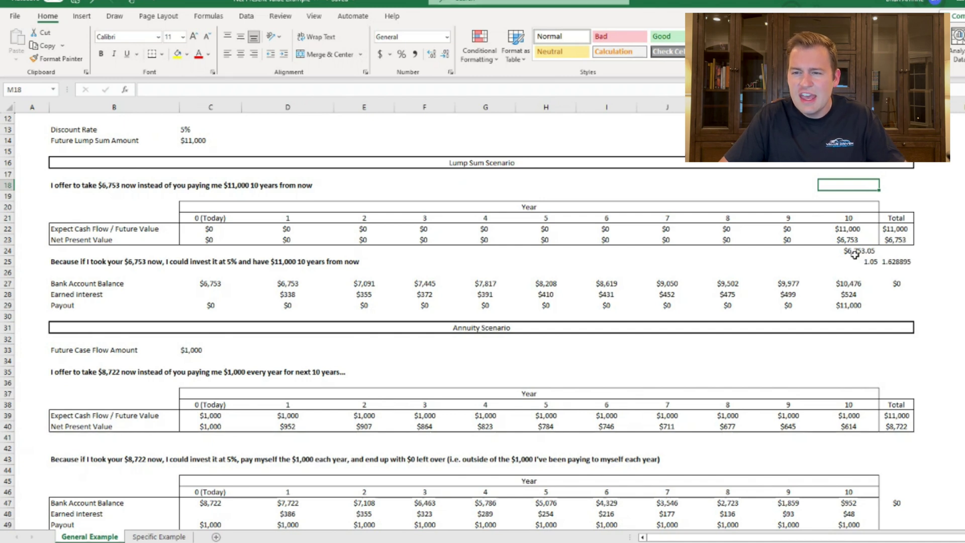
# - Examine the lump sum scenario's bank balance, earned interest and payout rows, including the formulas in D28 and E27
pyautogui.click(207, 282)
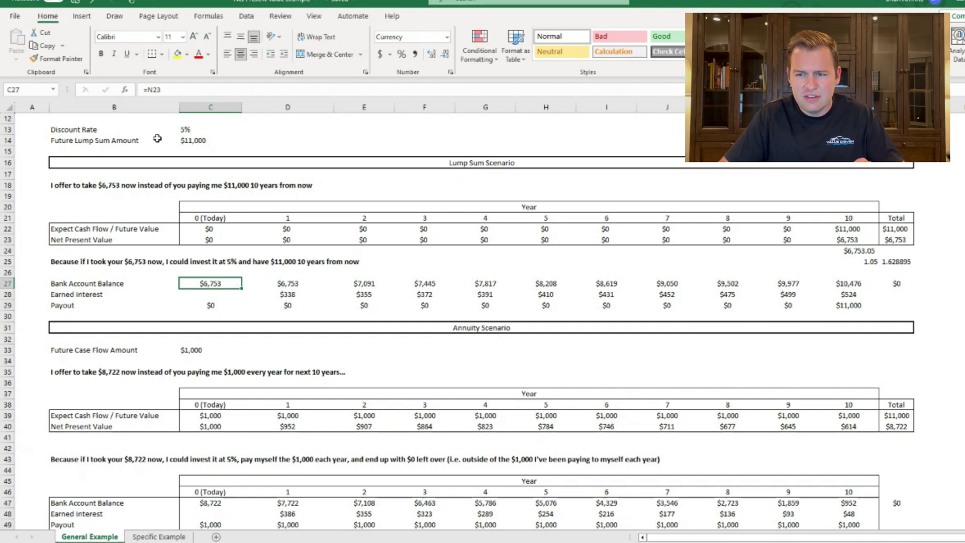
pyautogui.doubleClick(290, 293)
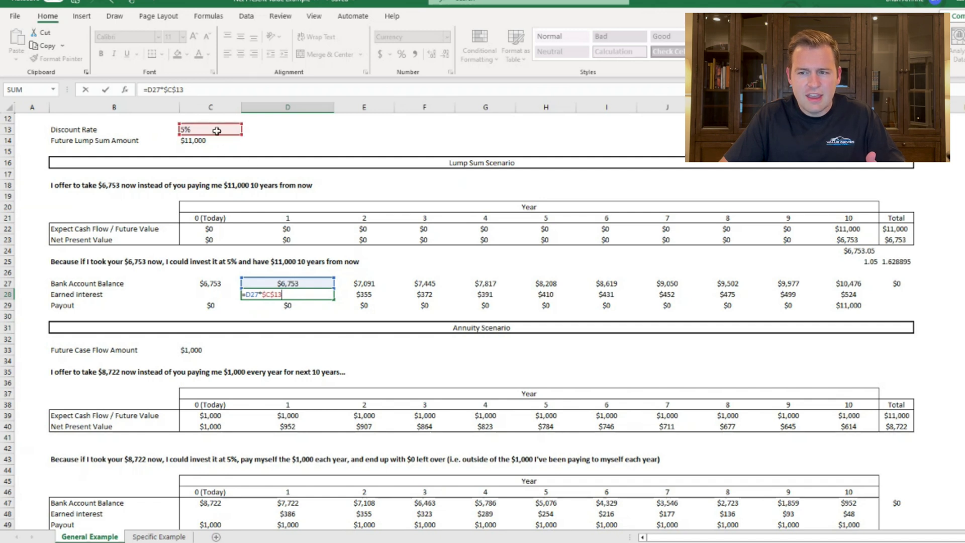
pyautogui.press('Return')
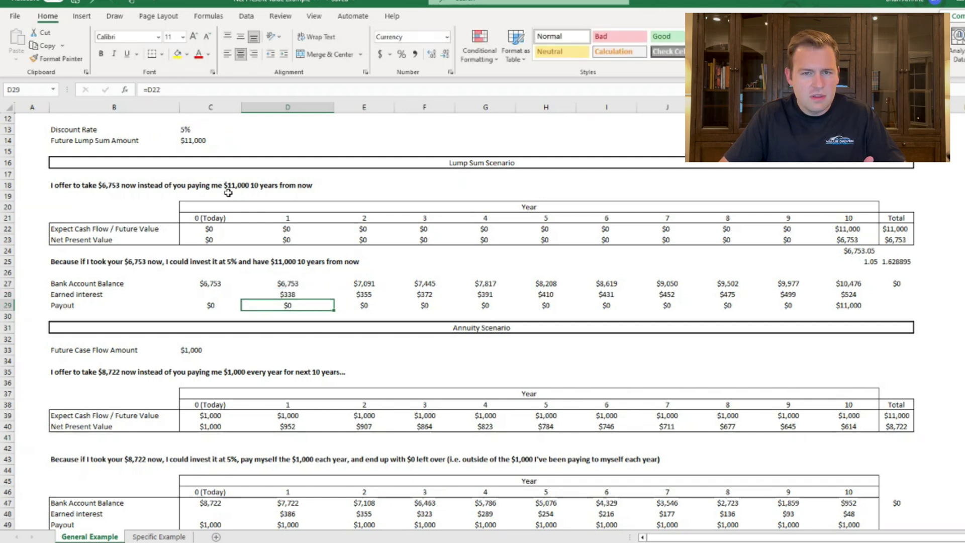
pyautogui.doubleClick(365, 282)
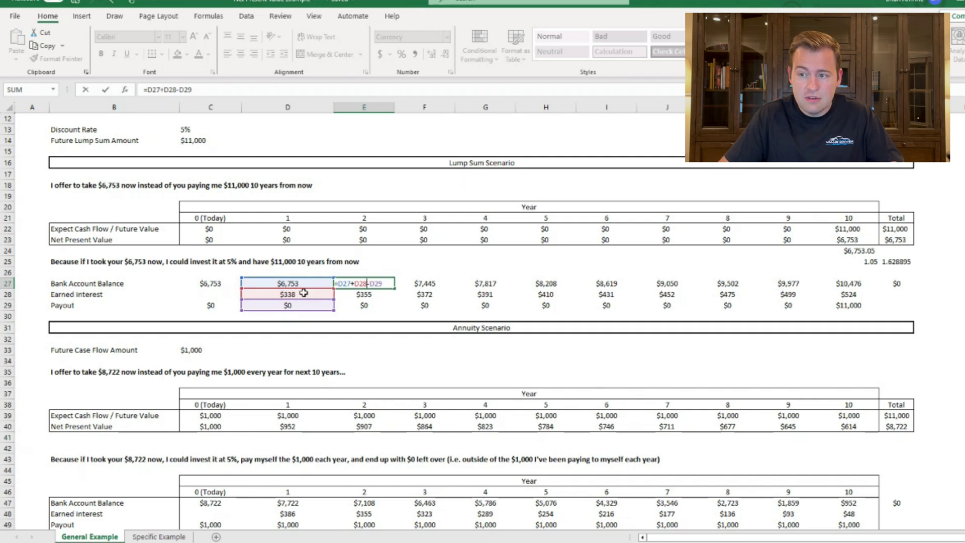
pyautogui.press('Return')
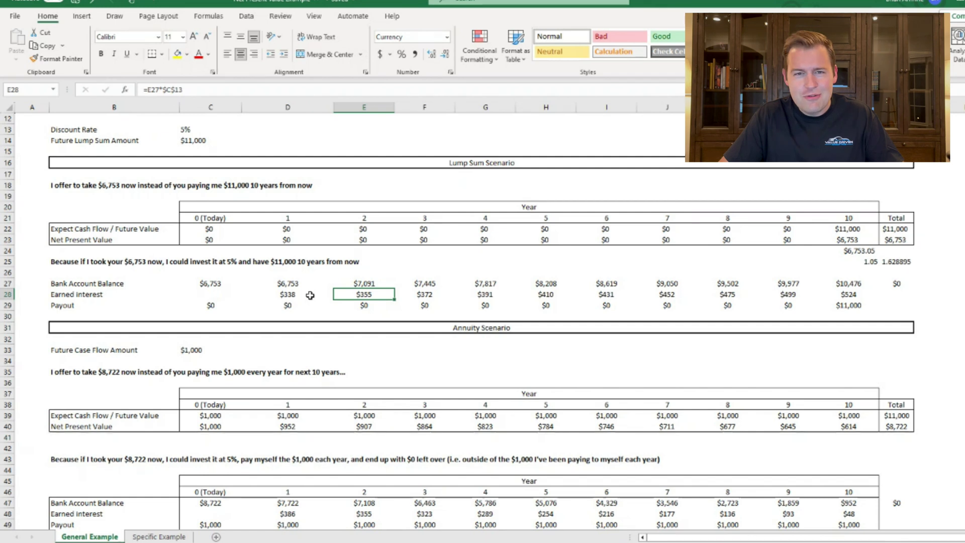
pyautogui.moveTo(310, 295); pyautogui.dragTo(834, 290)
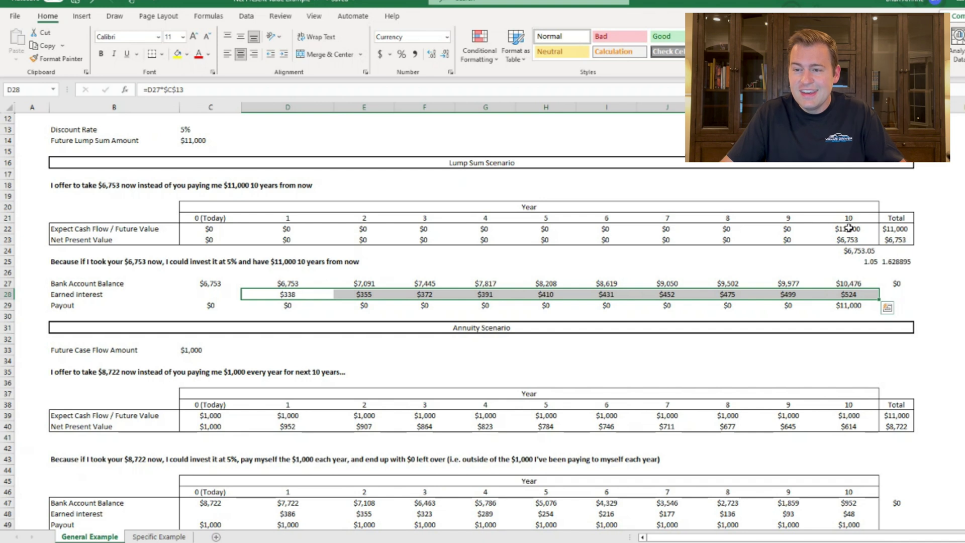
pyautogui.click(215, 282)
pyautogui.click(848, 305)
# - Examine the annuity scenario's future cash flow amount, the expected cash flows for years 0 to 10 and today's net present value
pyautogui.scroll(-2, 545, 350)
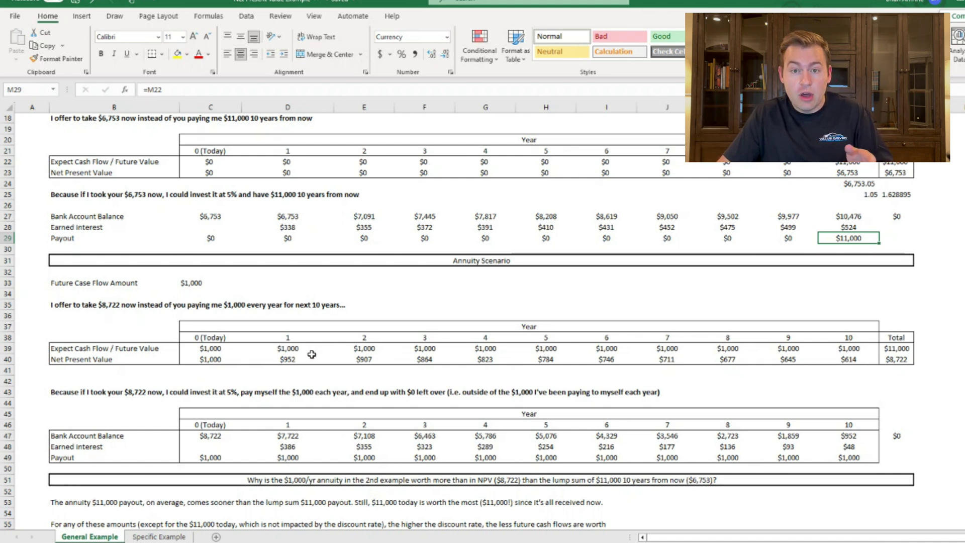
pyautogui.click(197, 283)
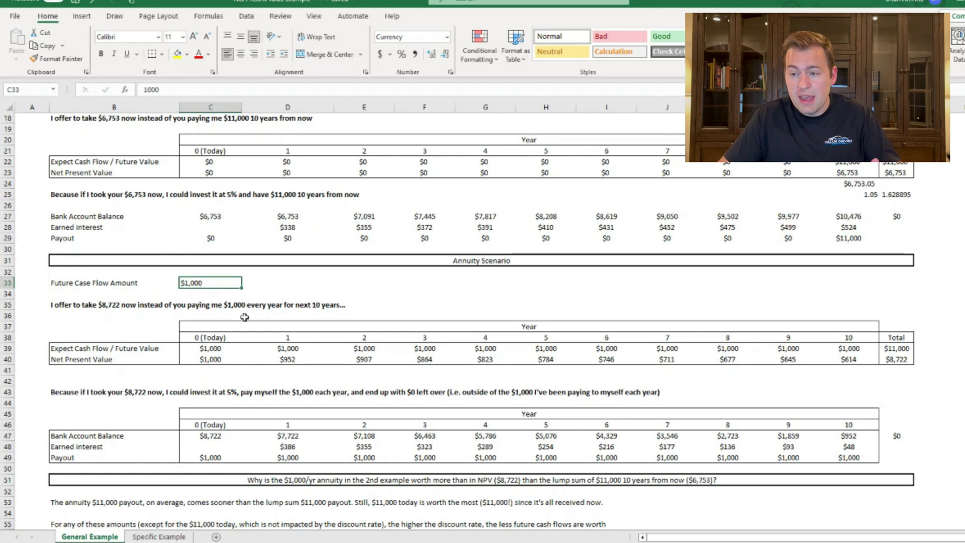
pyautogui.click(297, 351)
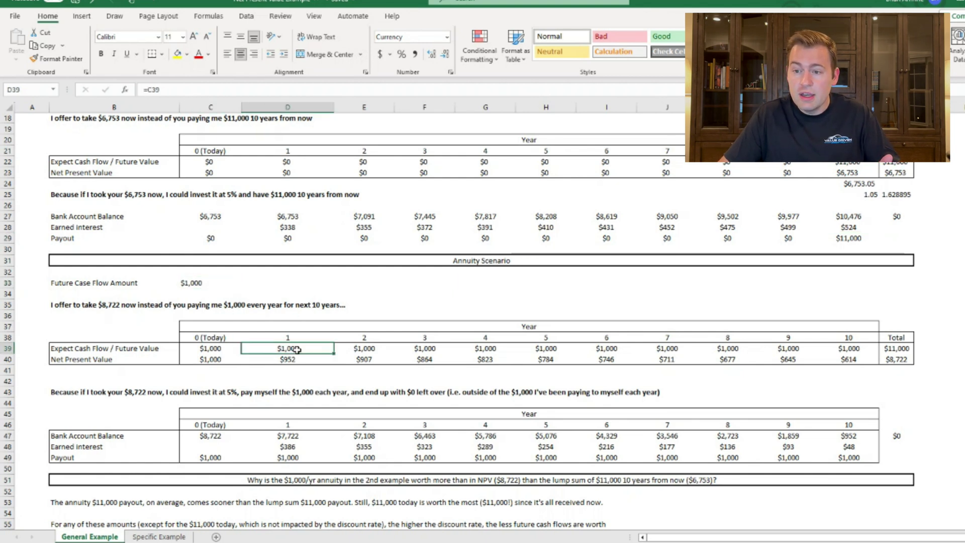
pyautogui.click(222, 351)
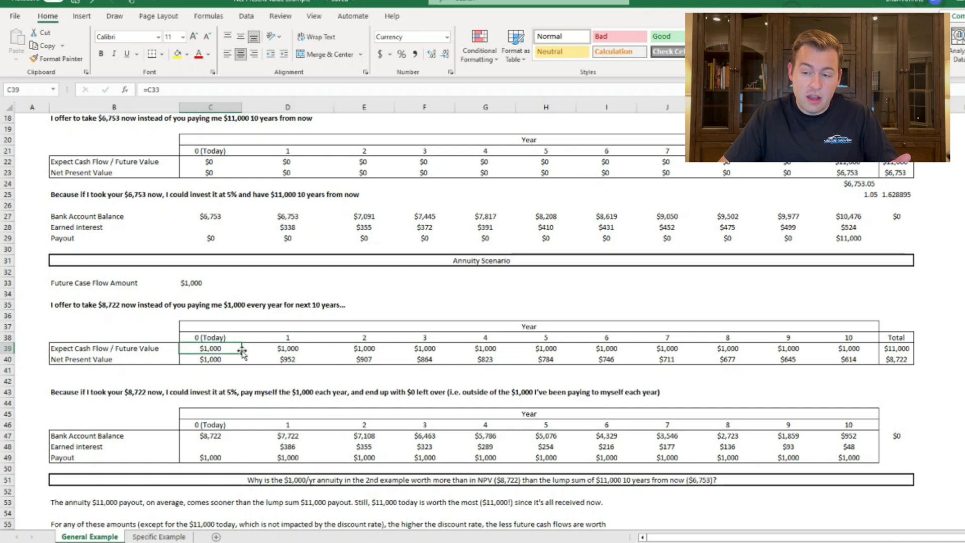
pyautogui.click(288, 350)
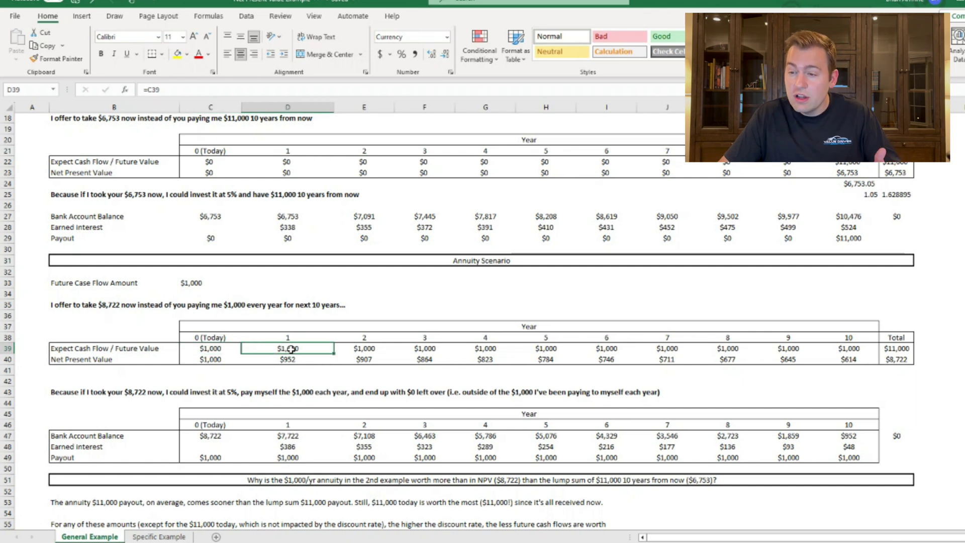
pyautogui.click(372, 349)
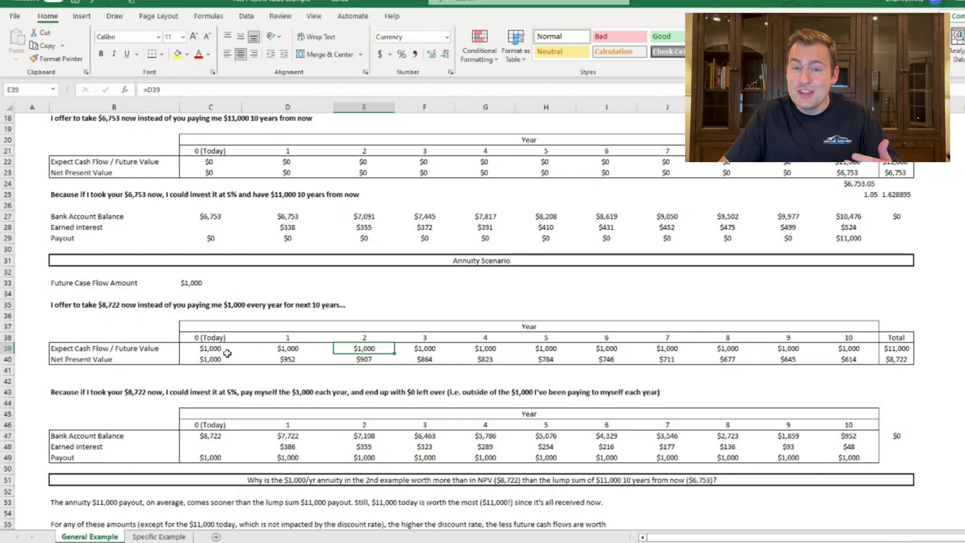
pyautogui.moveTo(209, 348); pyautogui.dragTo(841, 348)
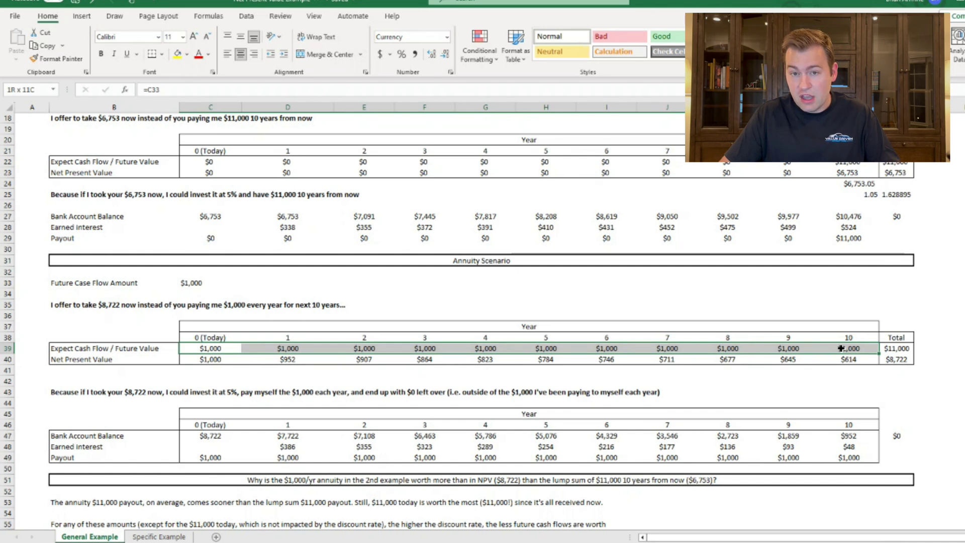
pyautogui.moveTo(841, 348); pyautogui.dragTo(877, 348)
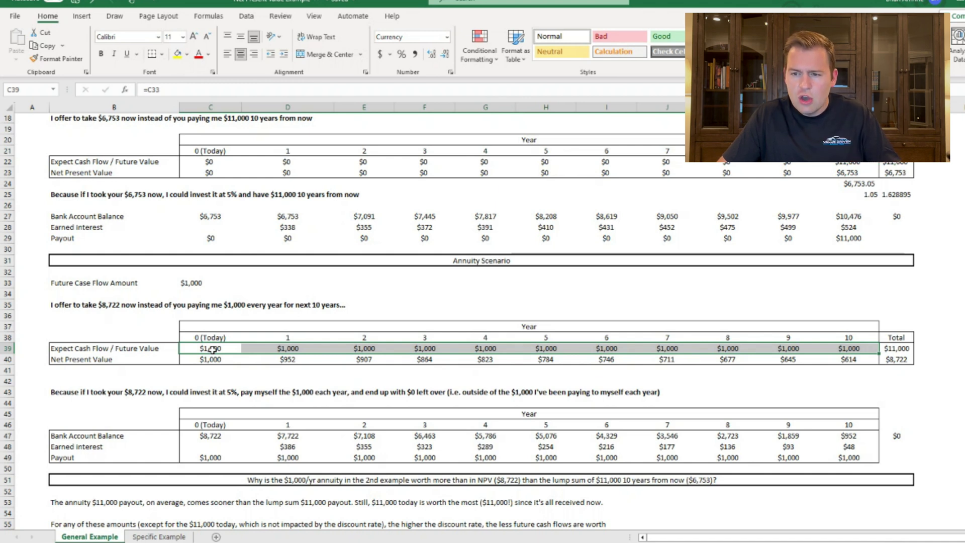
pyautogui.click(224, 360)
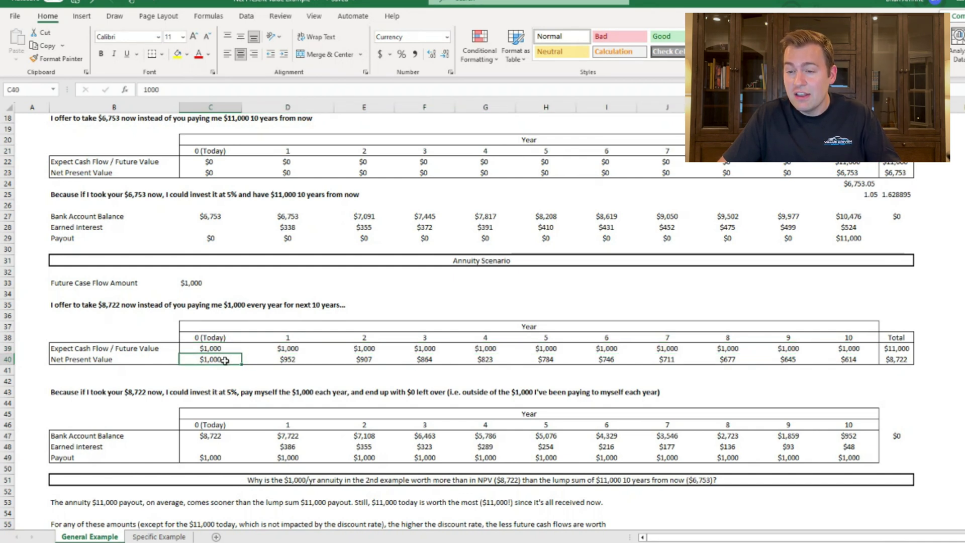
# - Examine the annuity scenario's year 0 and year 1 cash flows and present values, including the discounting formula in D40
pyautogui.click(228, 347)
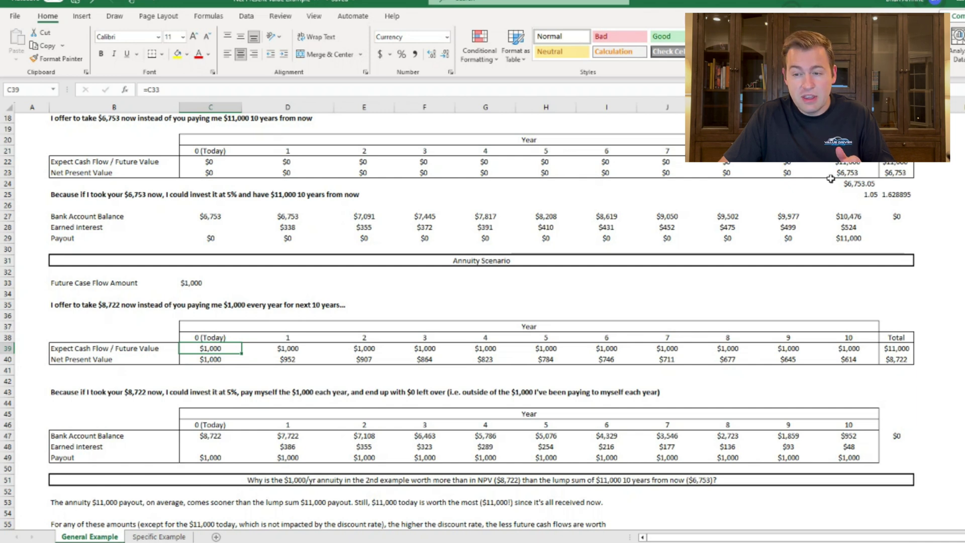
pyautogui.doubleClick(287, 359)
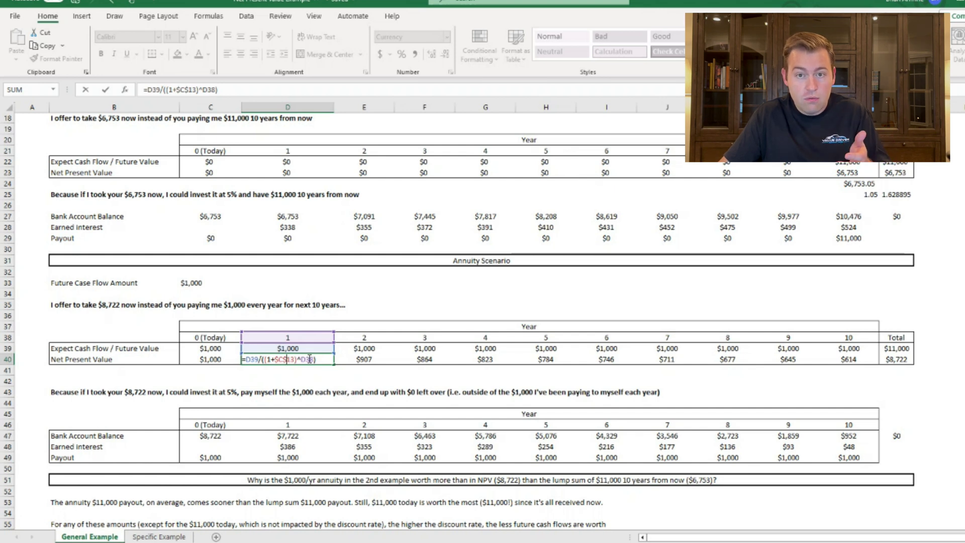
pyautogui.press('Return')
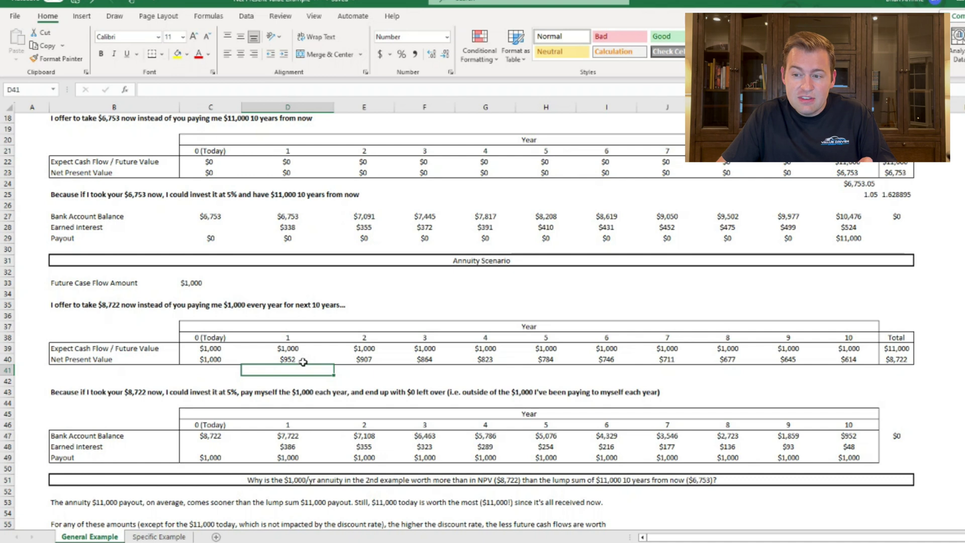
pyautogui.click(306, 348)
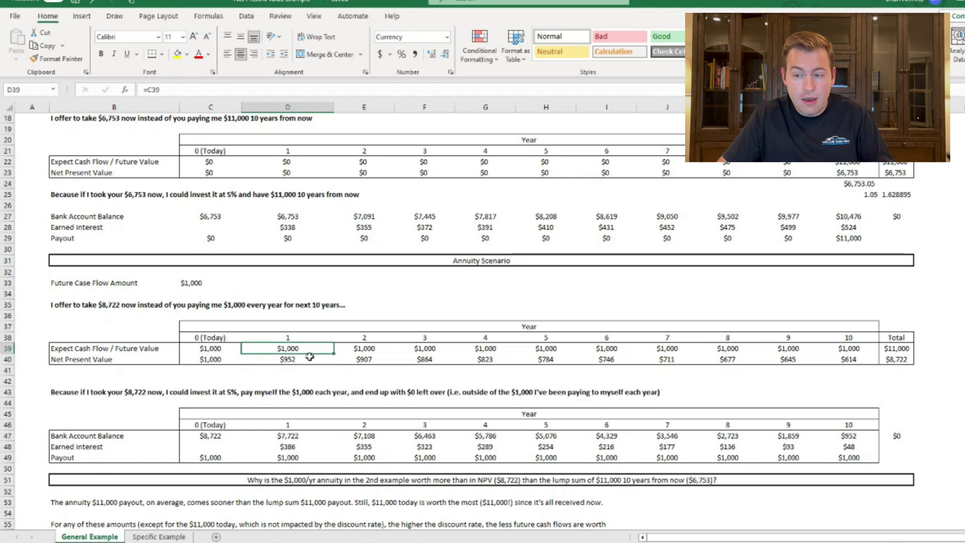
pyautogui.click(309, 360)
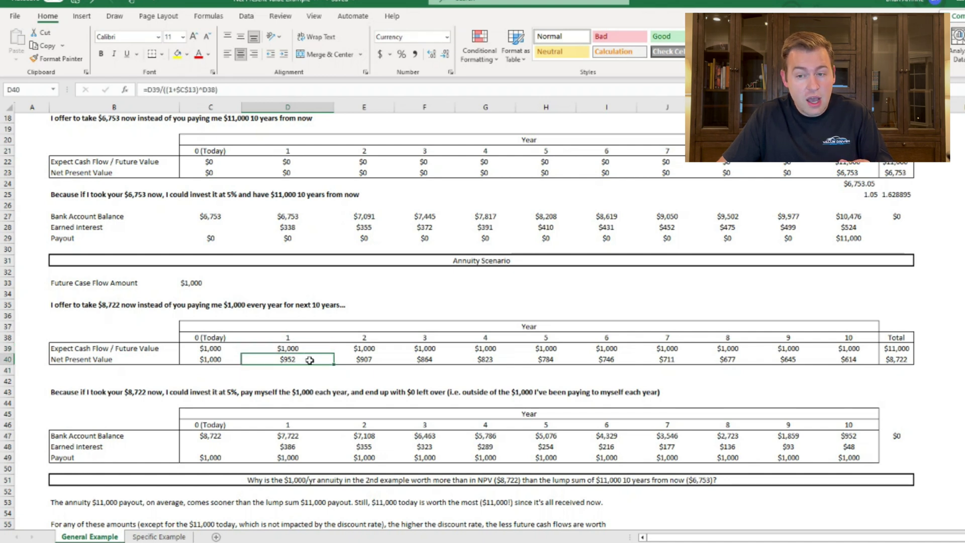
pyautogui.click(140, 358)
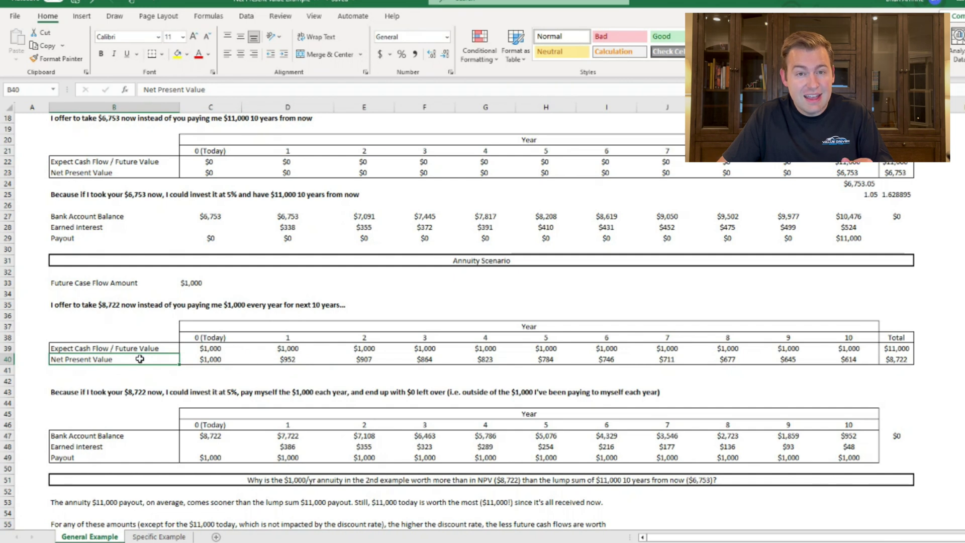
pyautogui.click(298, 362)
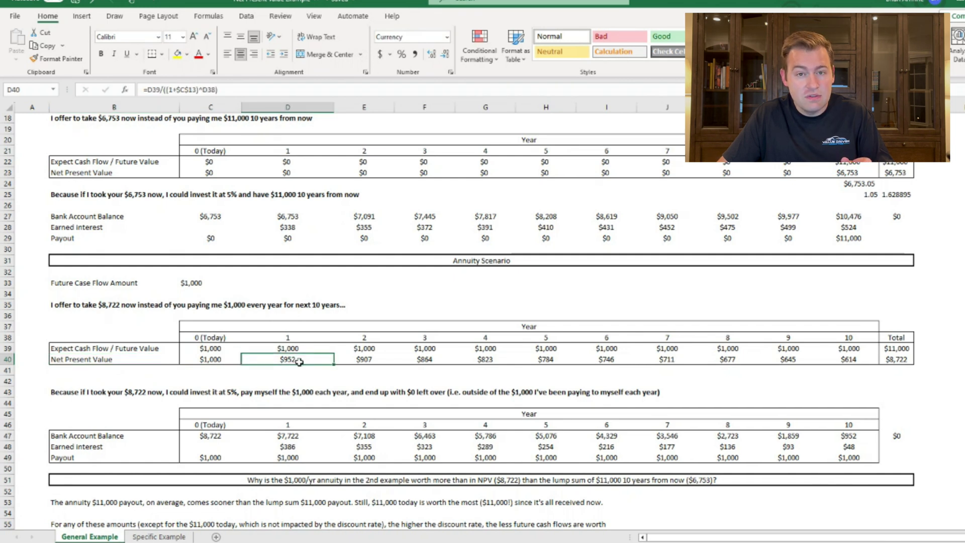
# - Inspect the annuity's year 2 and year 10 discounting, including the formulas in E40 and M40
pyautogui.click(368, 348)
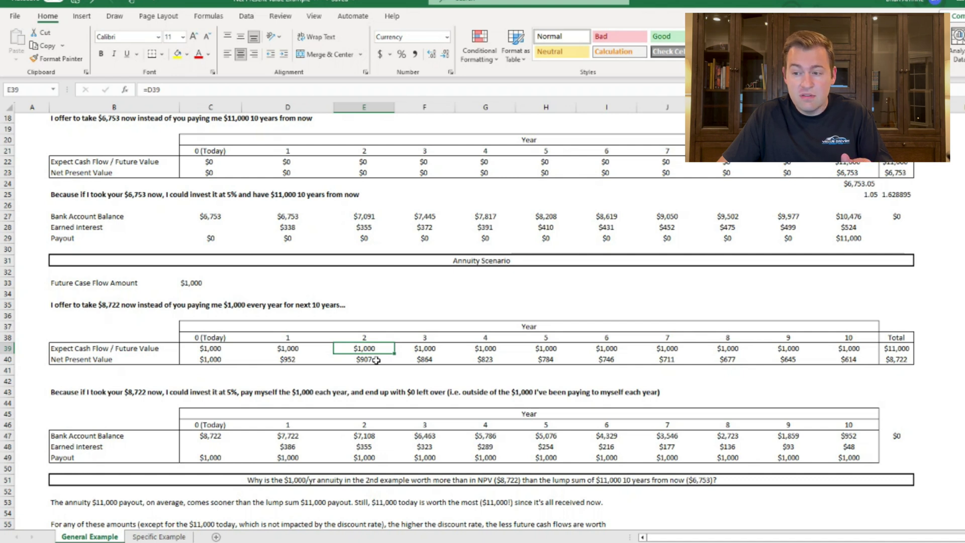
pyautogui.doubleClick(376, 360)
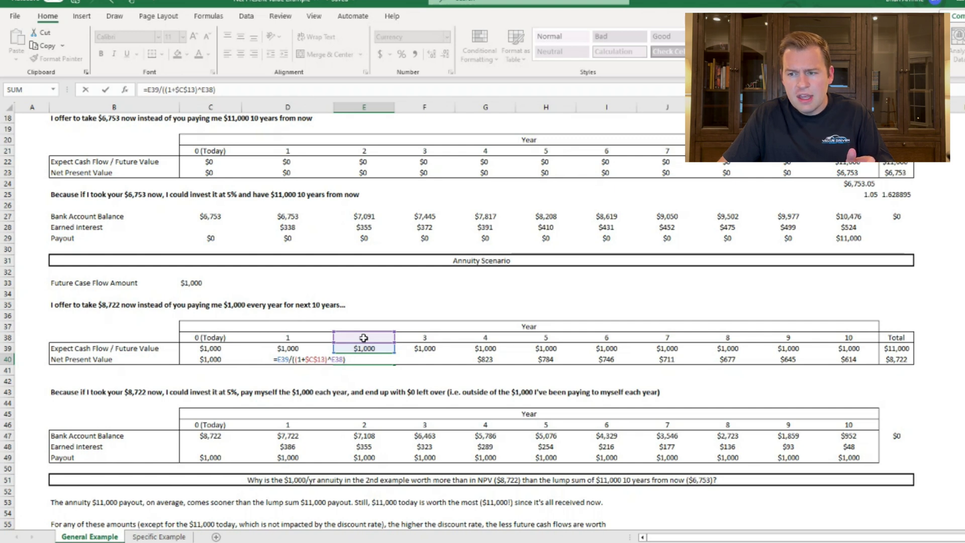
pyautogui.press('Return')
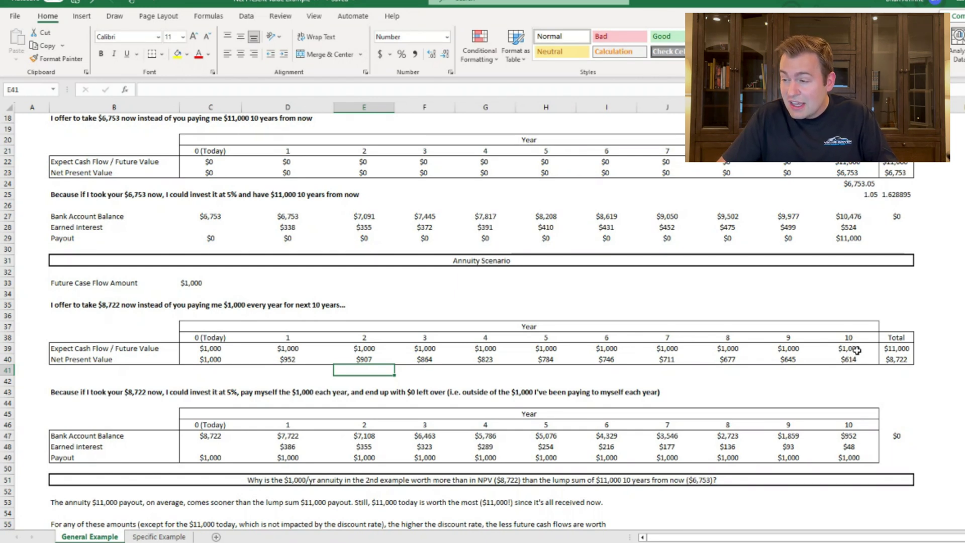
pyautogui.click(862, 360)
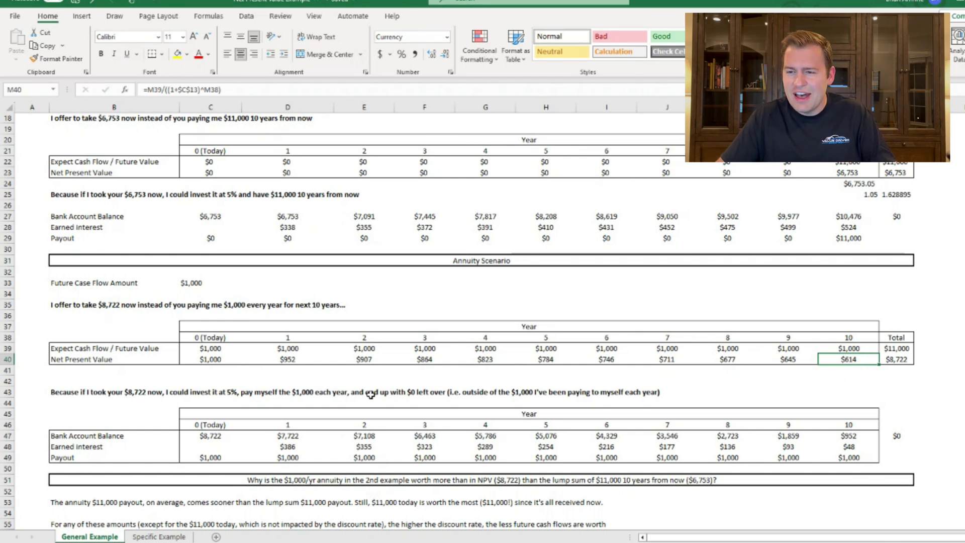
# - Compare the annuity's expected cash flow row with its net present value row across years 0 to 10
pyautogui.moveTo(220, 359)
pyautogui.mouseDown()
pyautogui.moveTo(561, 354)
pyautogui.moveTo(213, 360)
pyautogui.mouseUp()
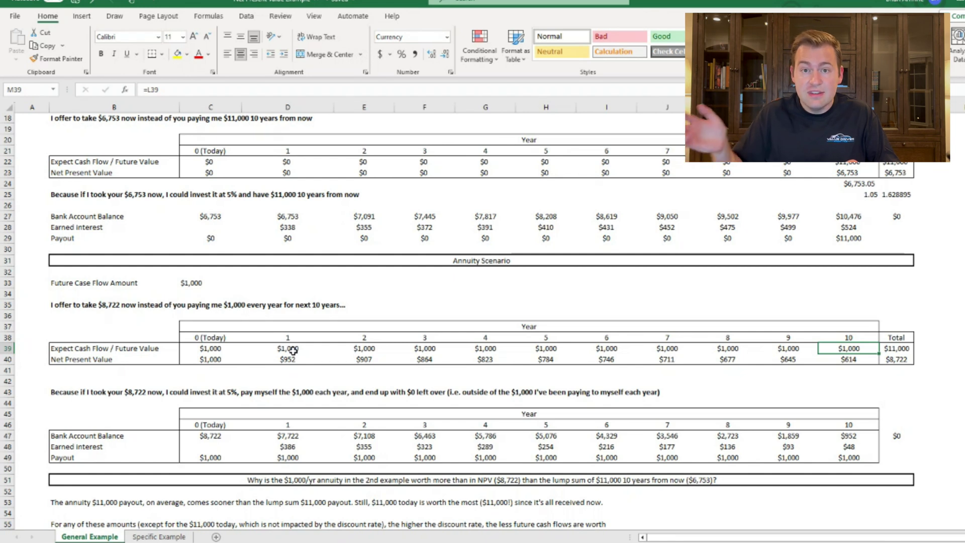
pyautogui.moveTo(206, 347); pyautogui.dragTo(869, 349)
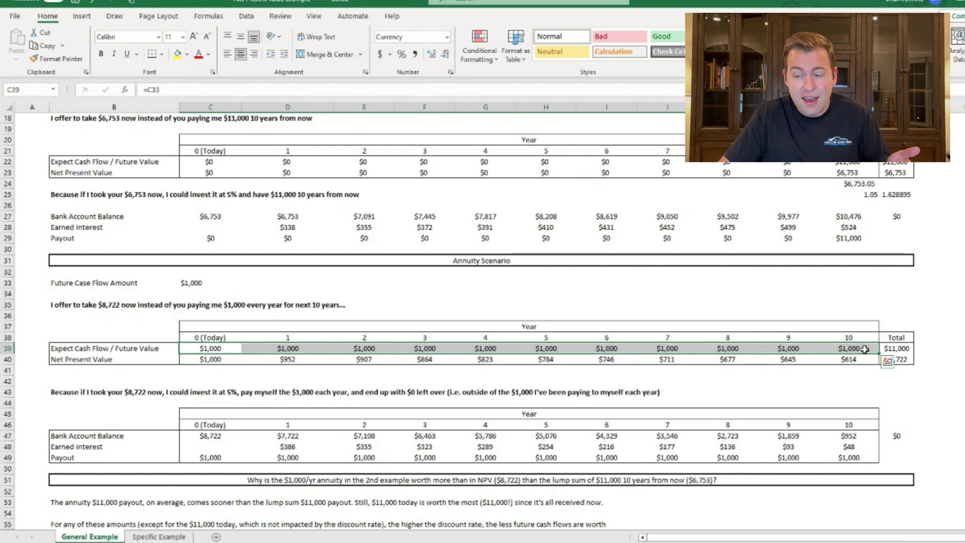
pyautogui.click(210, 362)
pyautogui.moveTo(224, 359); pyautogui.dragTo(827, 358)
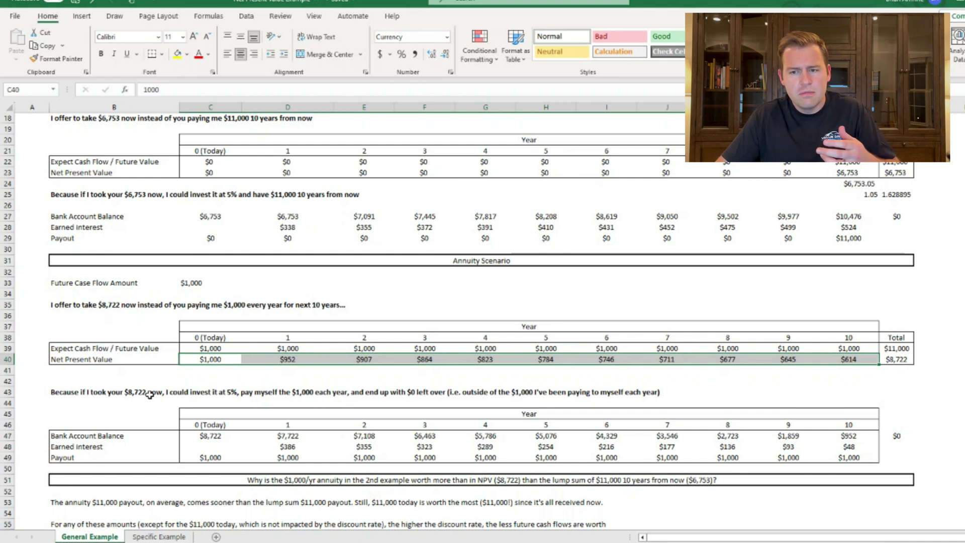
# - Trace the annuity's bank balance, earned interest and payouts through years 0 to 2, including the formulas in D48 and E47
pyautogui.click(222, 436)
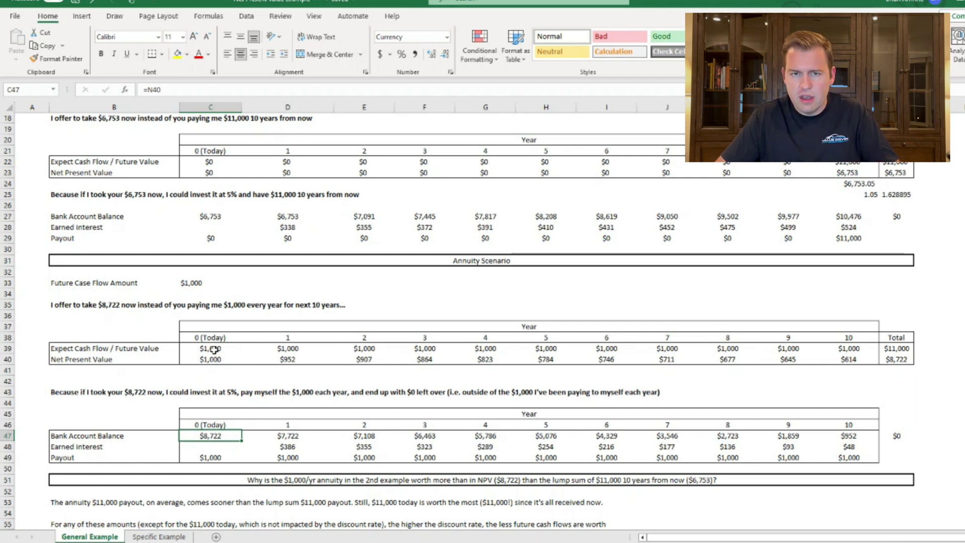
pyautogui.click(251, 435)
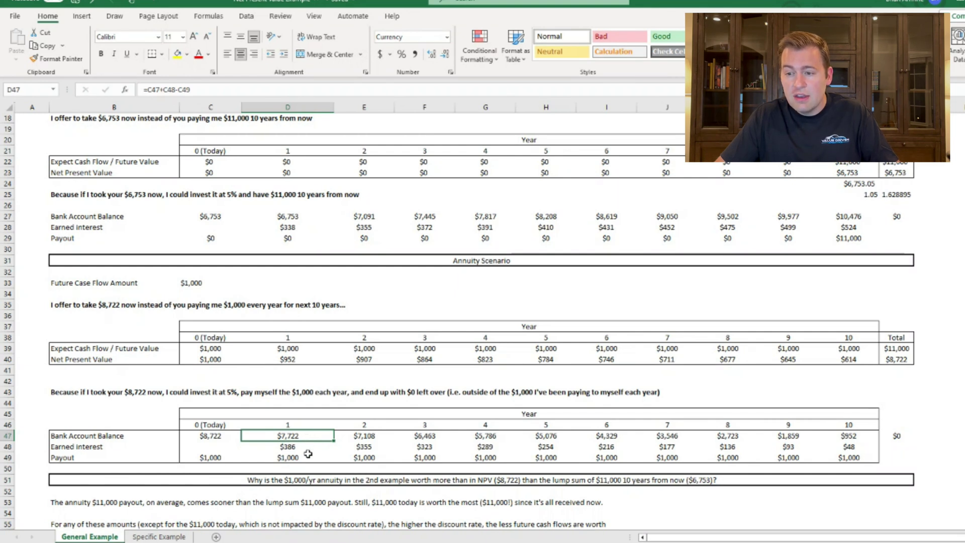
pyautogui.doubleClick(307, 447)
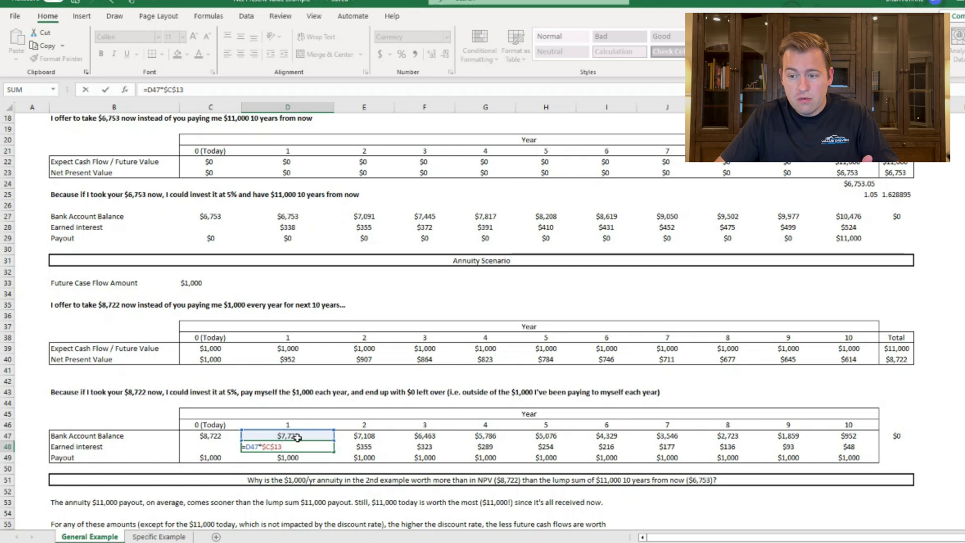
pyautogui.press('Return')
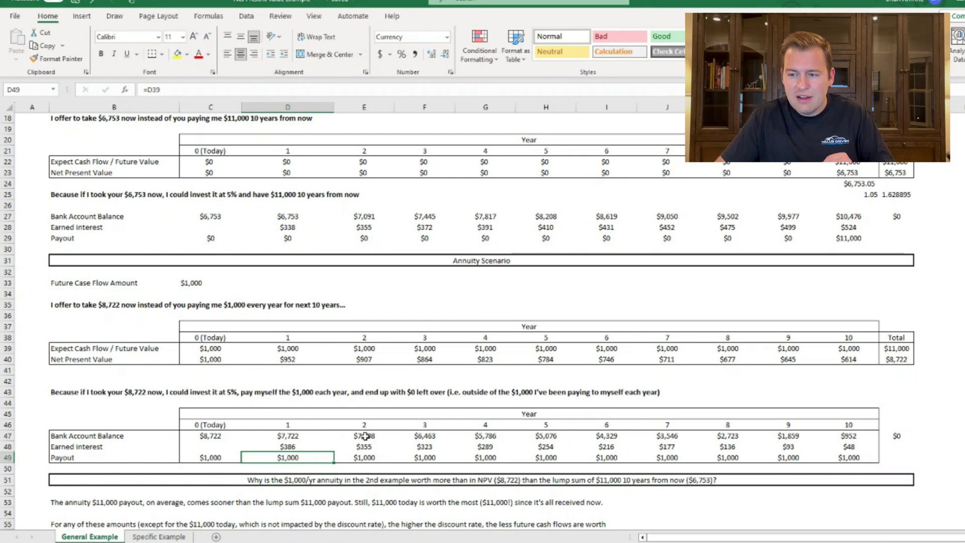
pyautogui.doubleClick(366, 435)
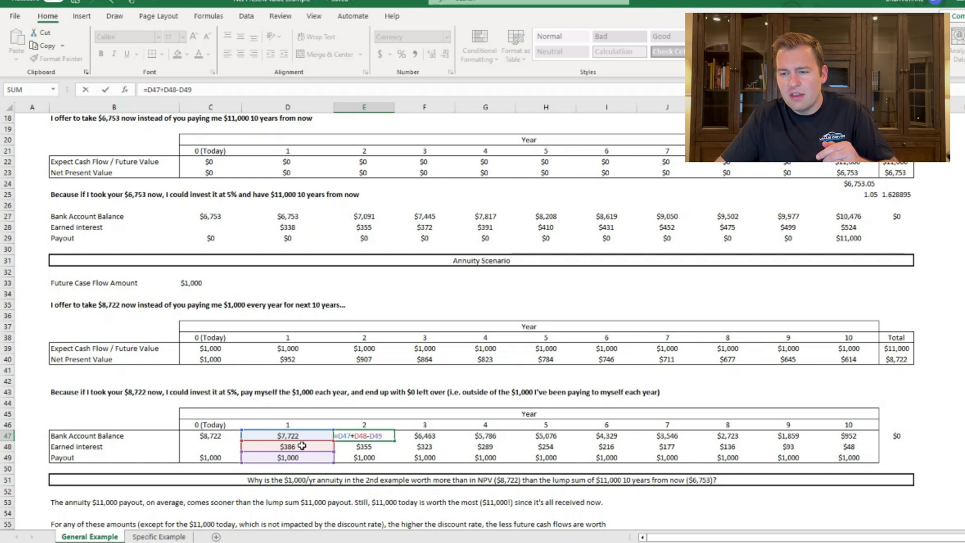
pyautogui.press('Return')
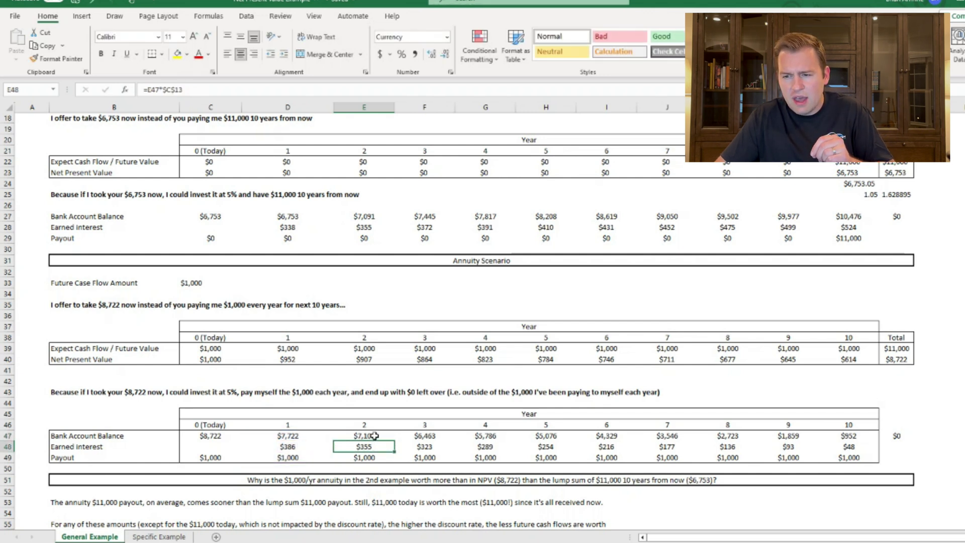
pyautogui.click(302, 454)
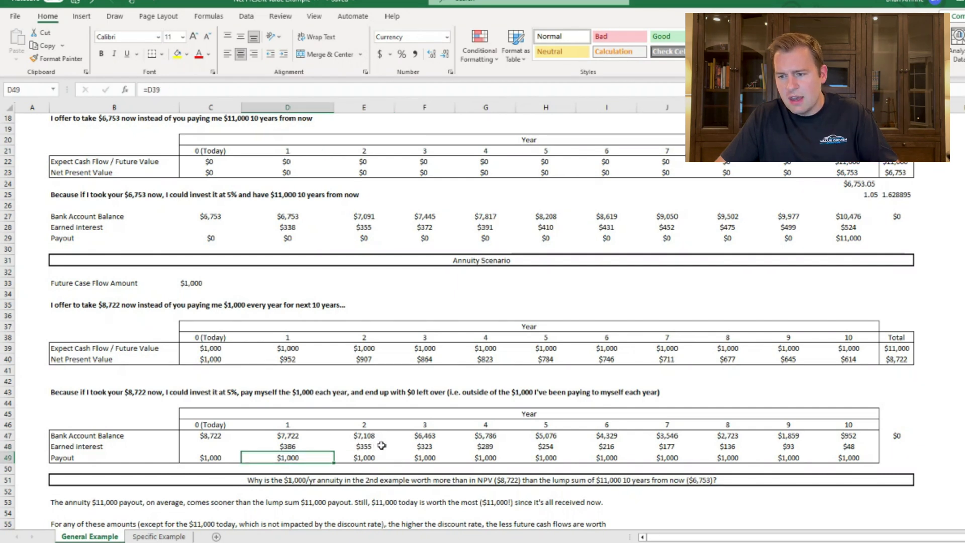
pyautogui.click(381, 446)
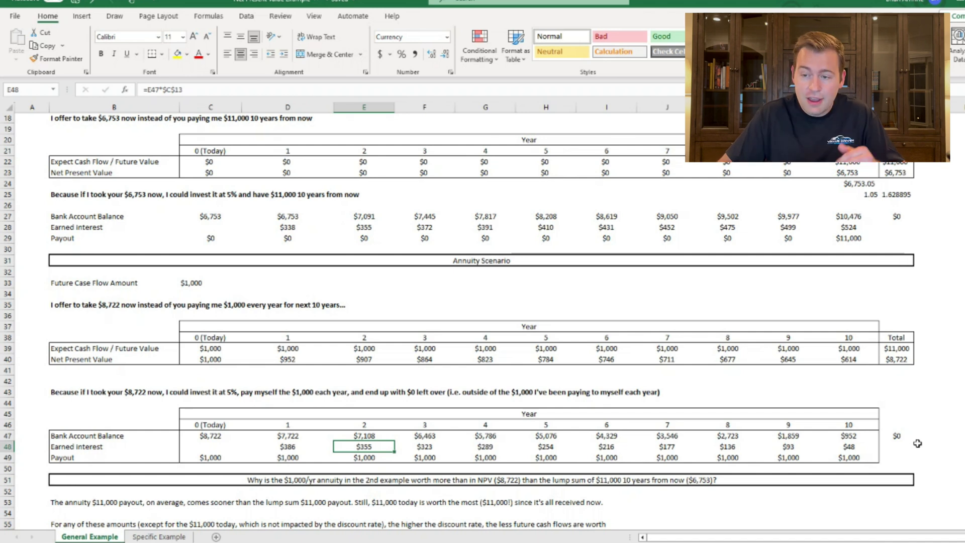
# - Set the discount rate in C13 to 10% and review its effect on both scenarios
pyautogui.scroll(-1, 917, 443)
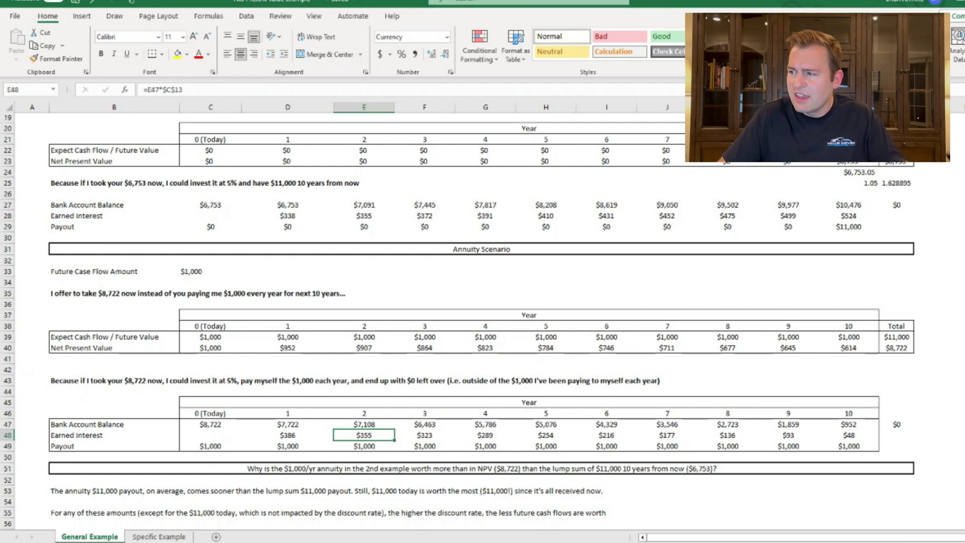
pyautogui.scroll(2, 603, 144)
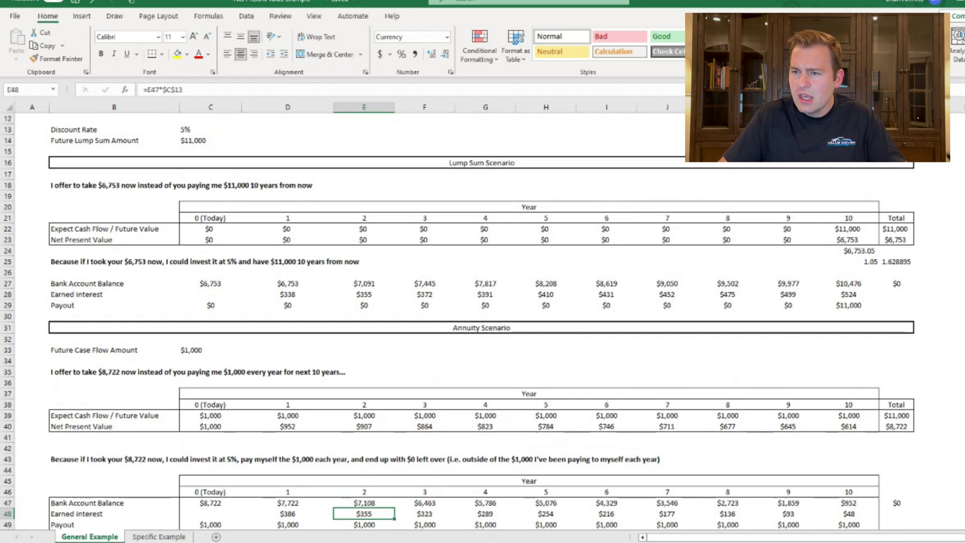
pyautogui.click(187, 131)
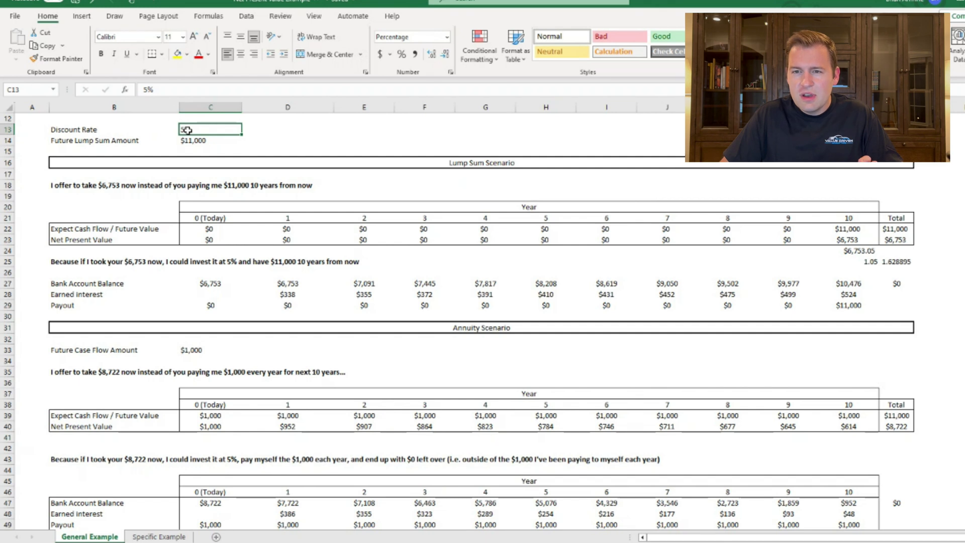
pyautogui.write('10')
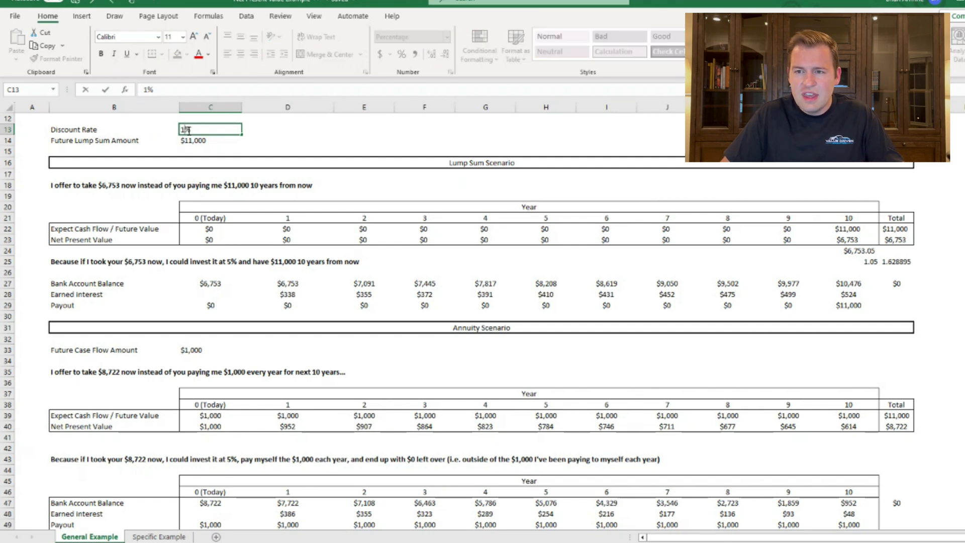
pyautogui.press('Return')
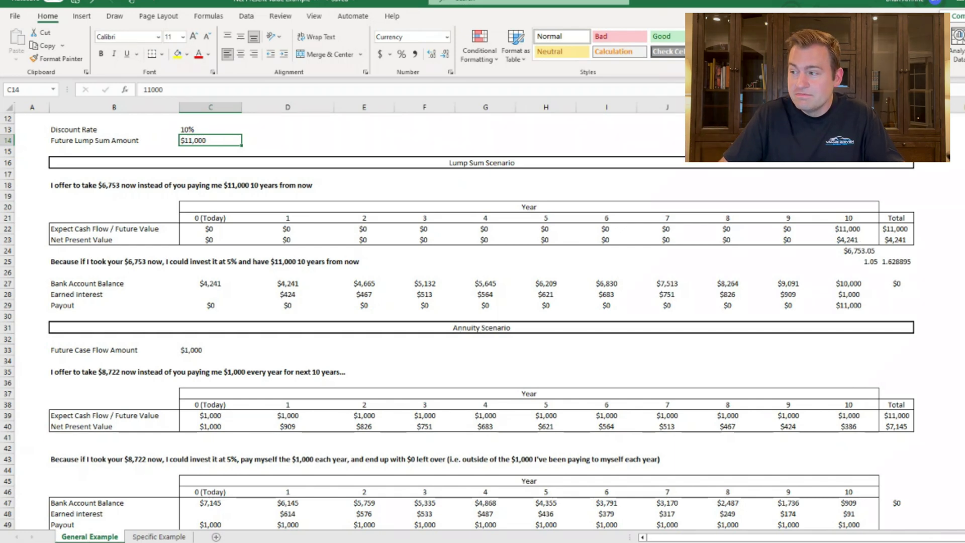
pyautogui.scroll(-2, 457, 322)
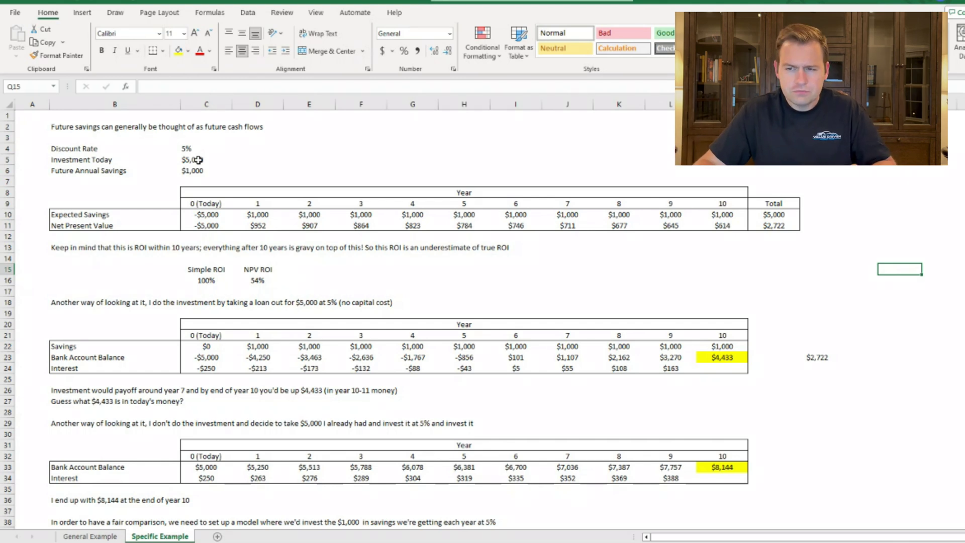
# - On the Specific Example sheet, examine the expected savings and net present value rows for years 0 to 10, including D11's formula
pyautogui.click(221, 215)
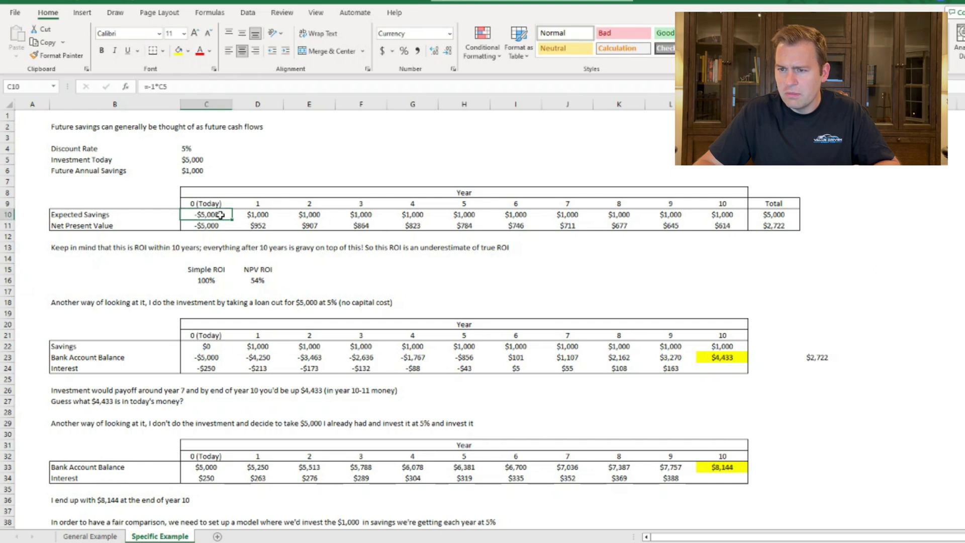
pyautogui.click(259, 215)
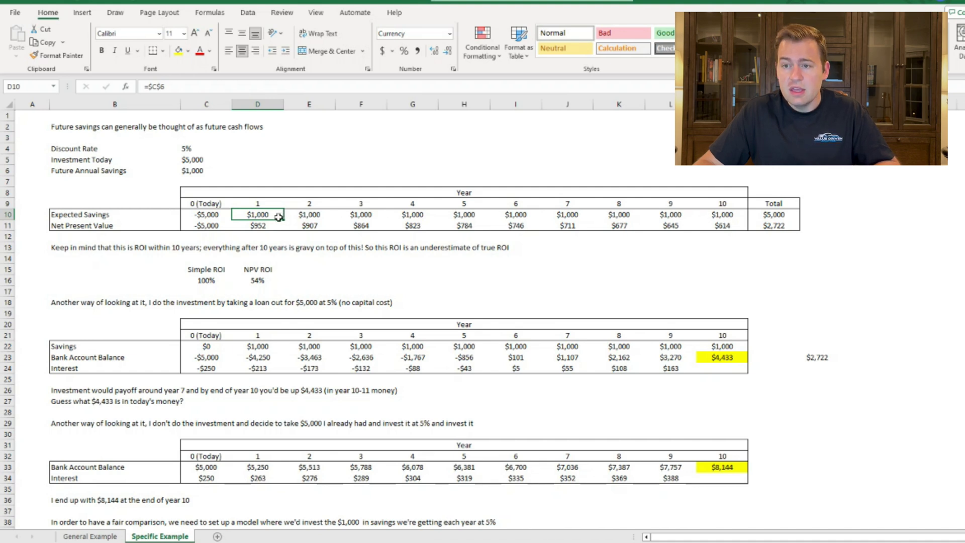
pyautogui.click(216, 225)
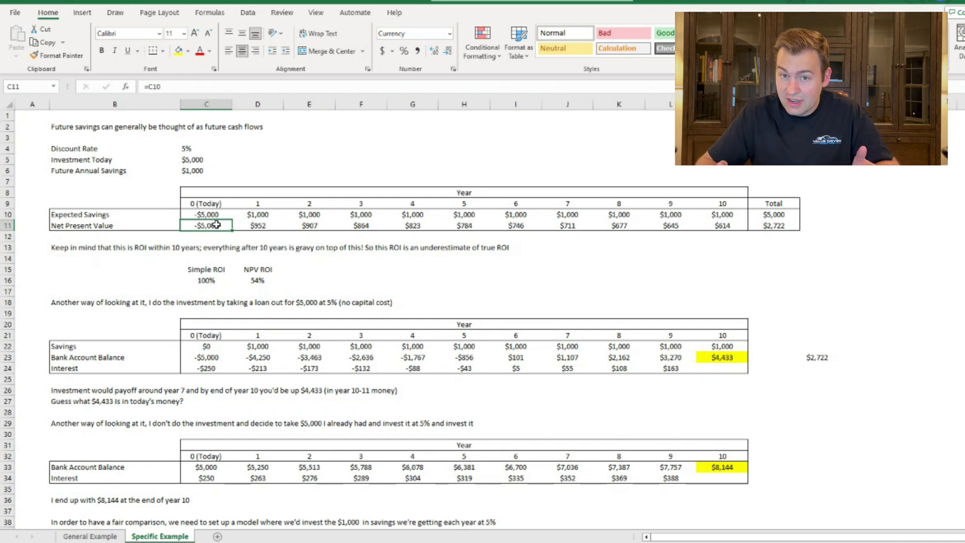
pyautogui.click(254, 214)
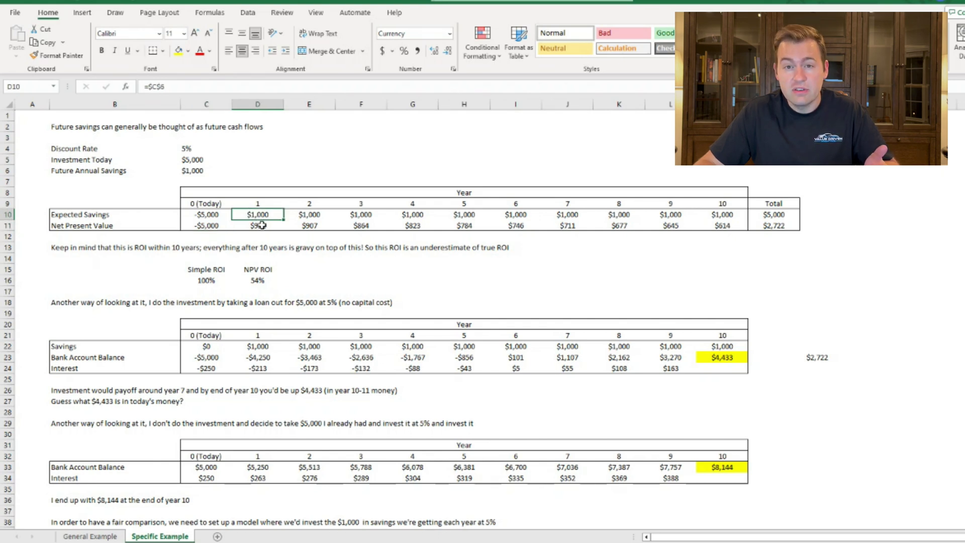
pyautogui.click(261, 225)
pyautogui.doubleClick(262, 225)
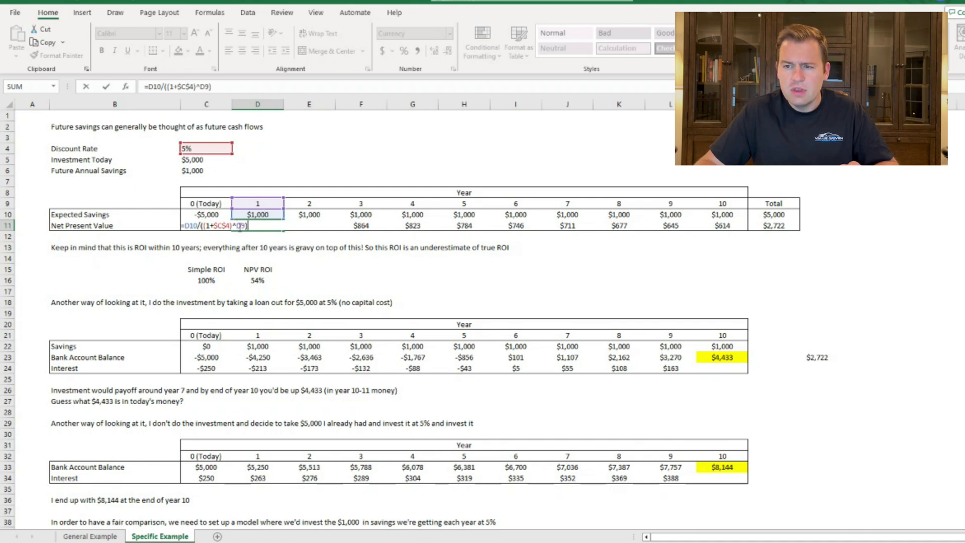
pyautogui.press('Return')
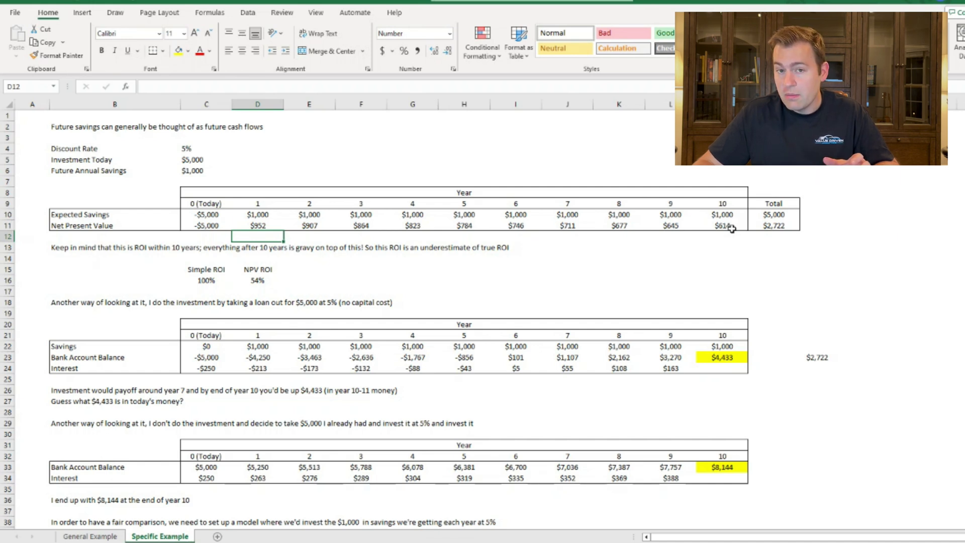
pyautogui.moveTo(195, 224); pyautogui.dragTo(728, 225)
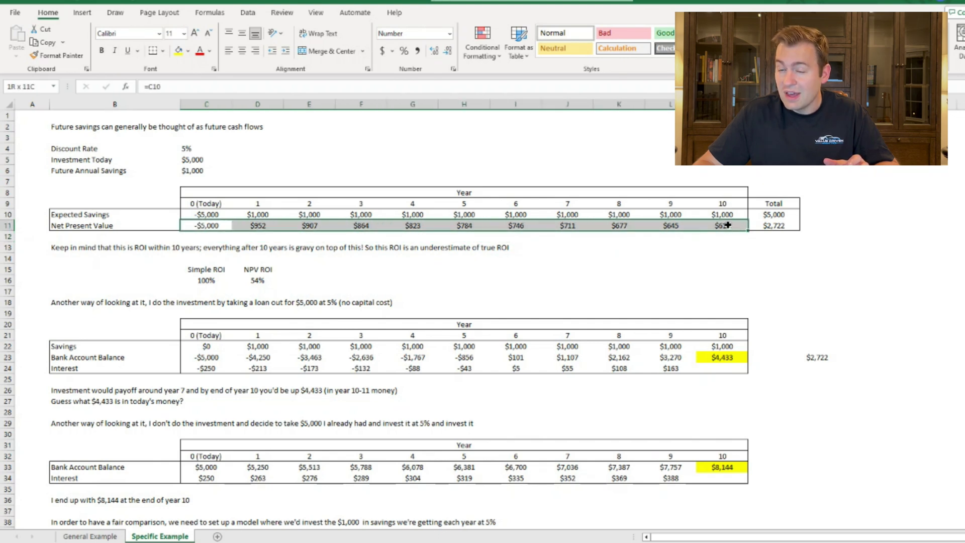
# - Check the payback point by selecting the net present values from today through year 1, year 5 and year 6
pyautogui.moveTo(727, 225); pyautogui.dragTo(265, 225)
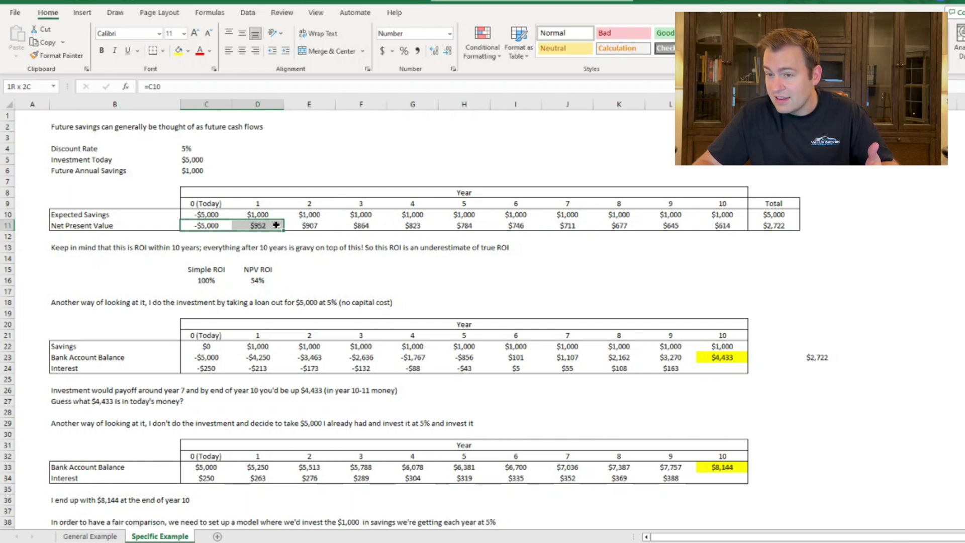
pyautogui.moveTo(276, 225); pyautogui.dragTo(276, 225)
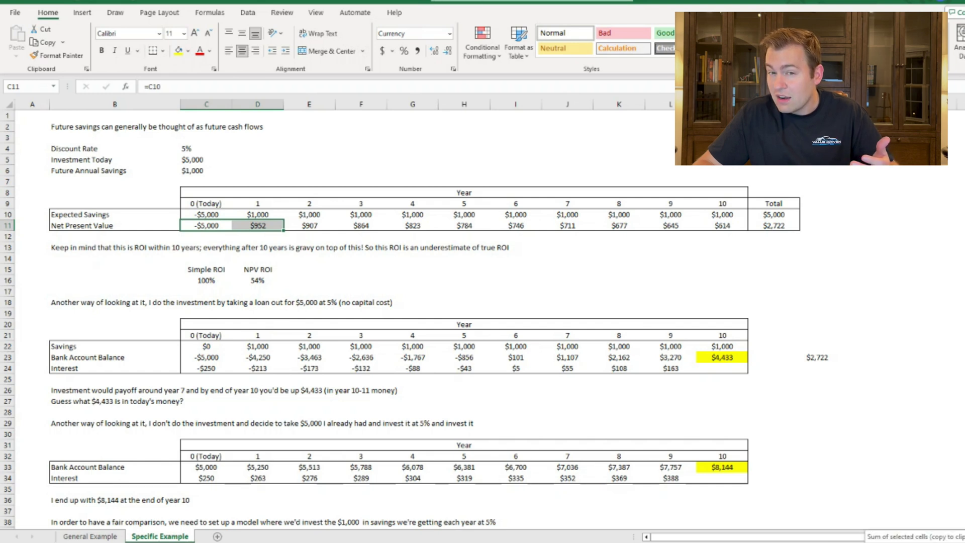
pyautogui.click(214, 226)
pyautogui.moveTo(214, 226); pyautogui.dragTo(442, 224)
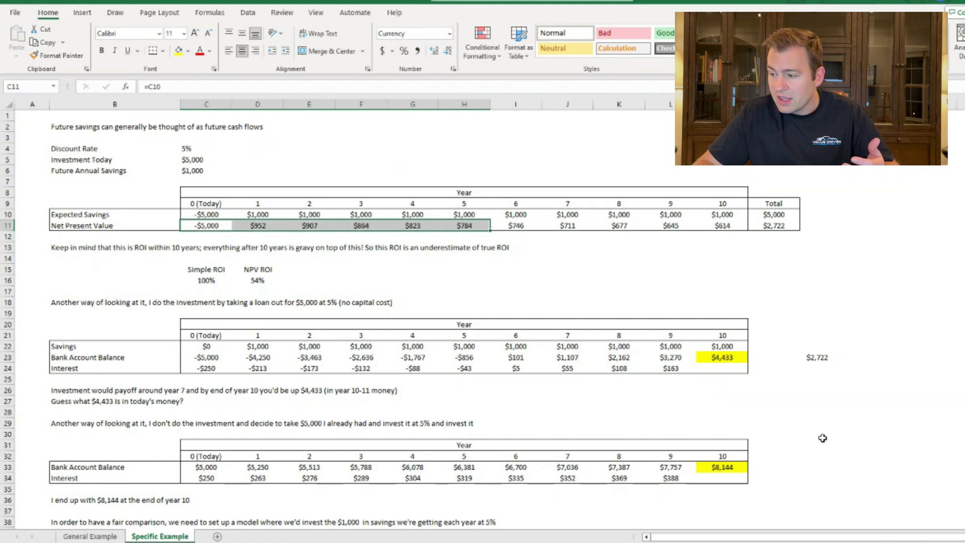
pyautogui.moveTo(205, 225); pyautogui.dragTo(509, 226)
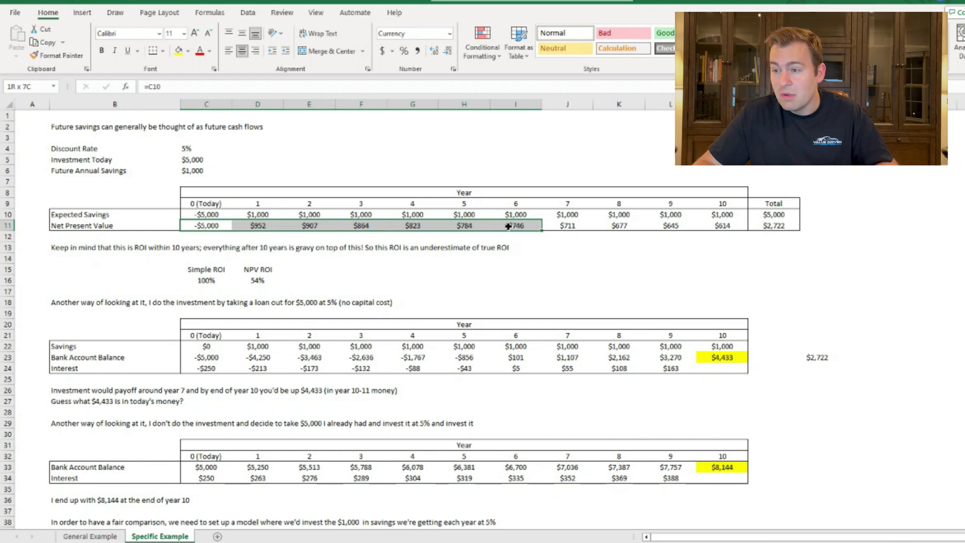
pyautogui.moveTo(509, 226); pyautogui.dragTo(509, 226)
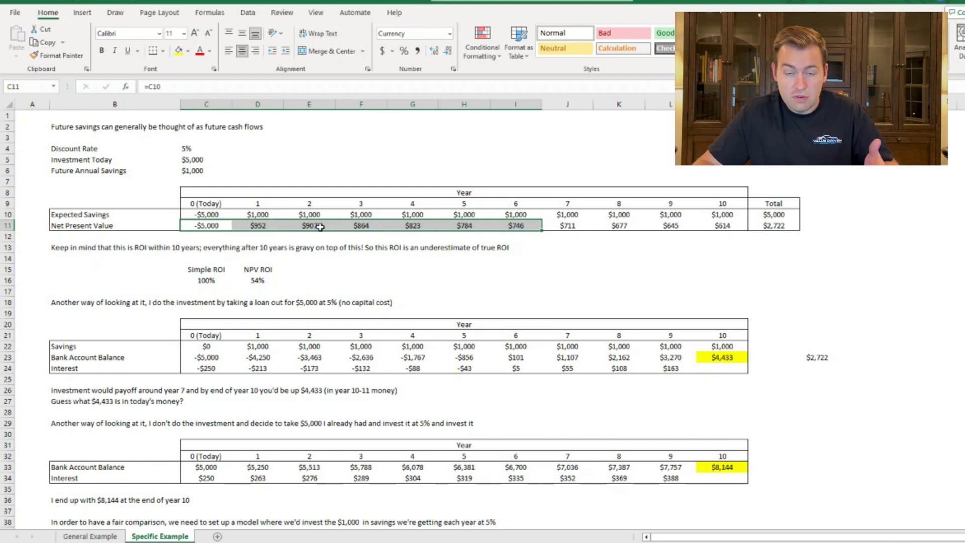
# - Compare expected savings from today through year 5 with net present values through year 6 and year 10
pyautogui.moveTo(215, 213); pyautogui.dragTo(461, 213)
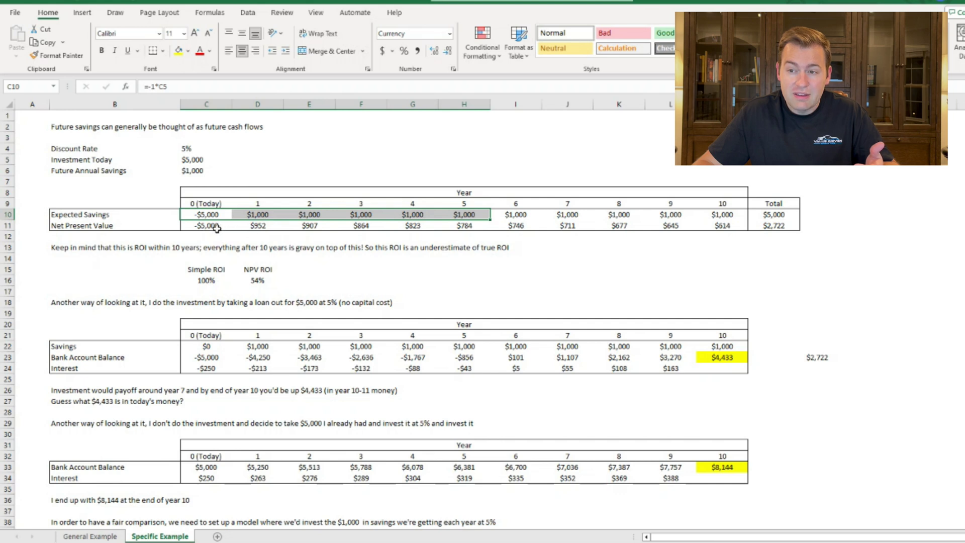
pyautogui.moveTo(217, 226); pyautogui.dragTo(498, 225)
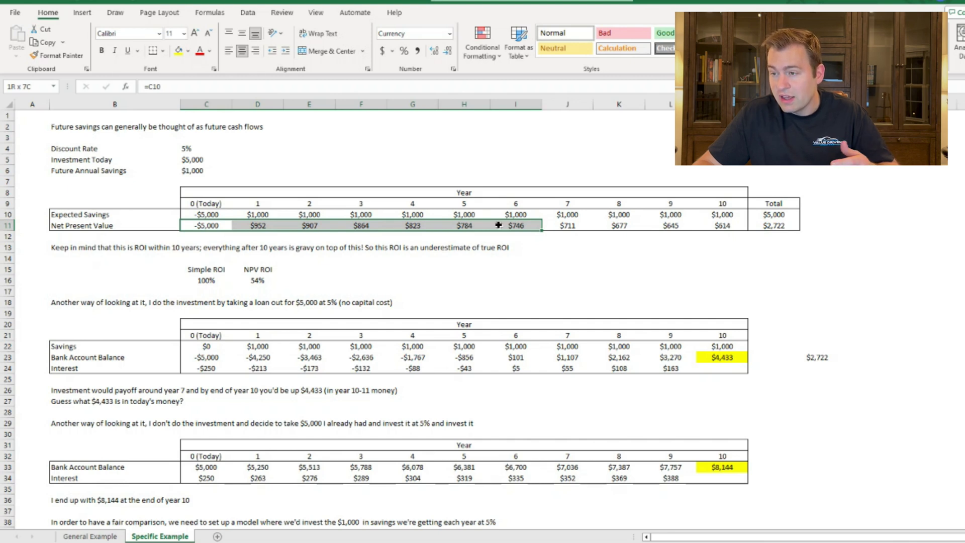
pyautogui.moveTo(498, 225); pyautogui.dragTo(716, 225)
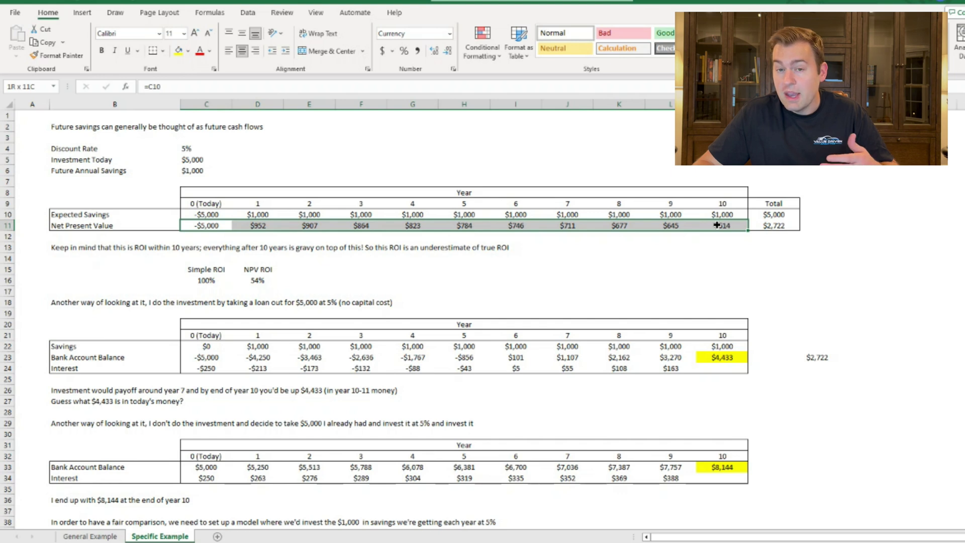
pyautogui.moveTo(716, 225); pyautogui.dragTo(719, 225)
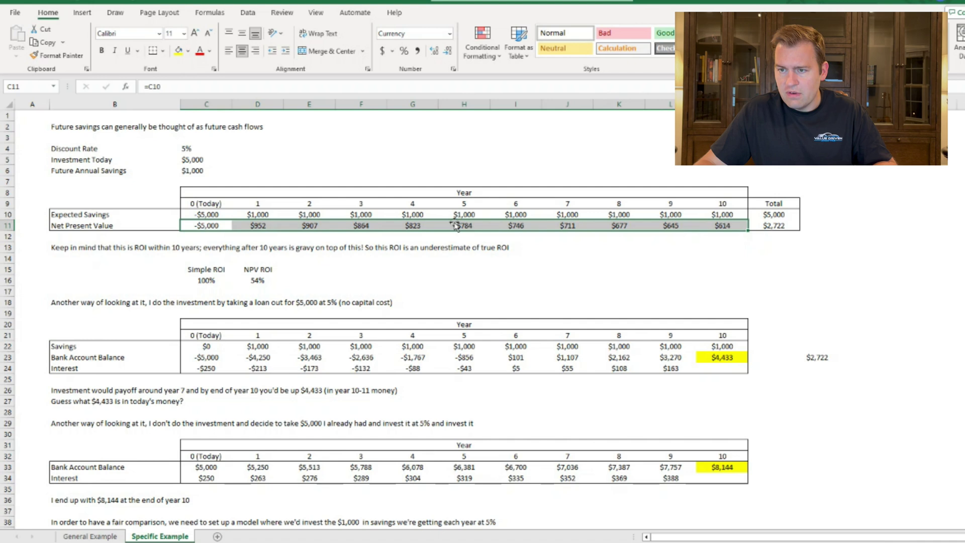
# - Review the expected savings row and its total in N10, plus the Simple ROI and NPV ROI formulas in C16 and D16
pyautogui.moveTo(208, 214); pyautogui.dragTo(724, 212)
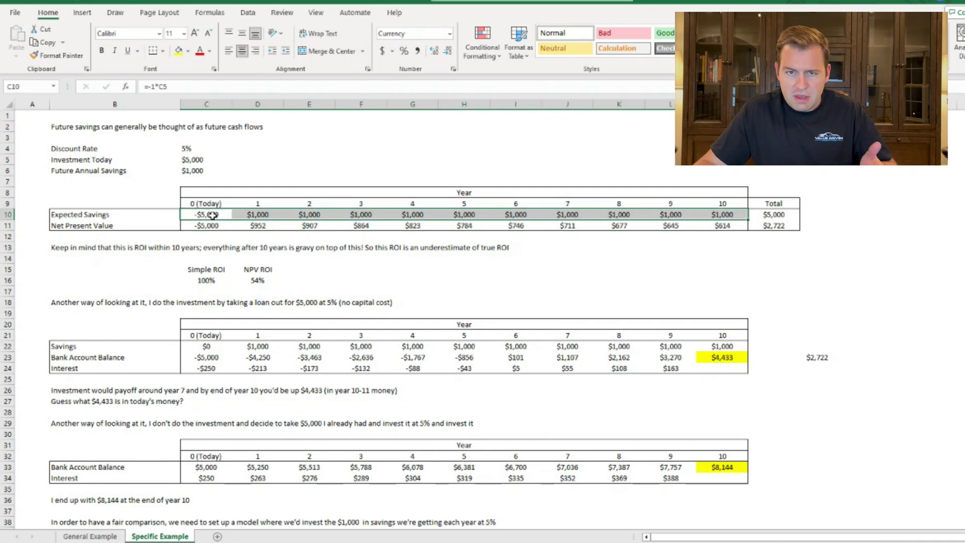
pyautogui.moveTo(252, 215); pyautogui.dragTo(740, 215)
pyautogui.click(771, 215)
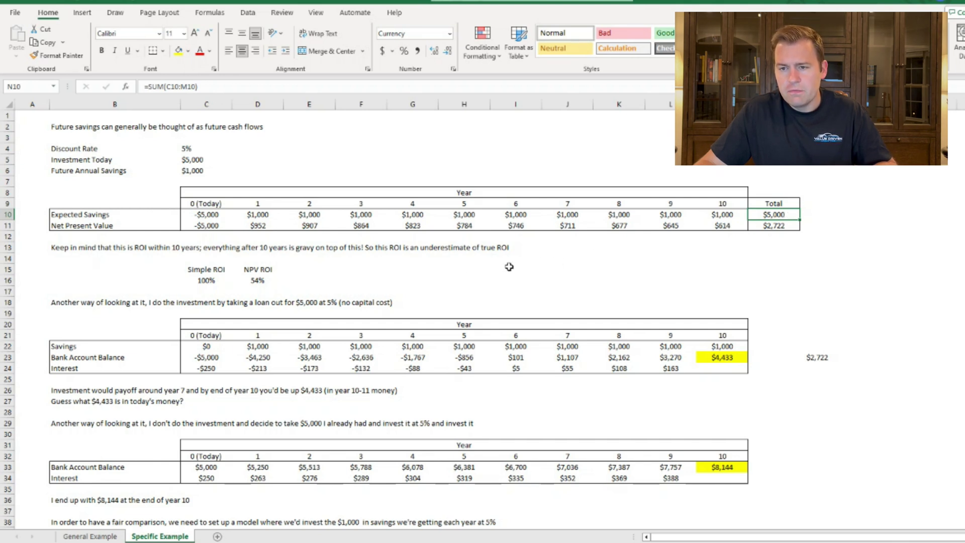
pyautogui.doubleClick(209, 280)
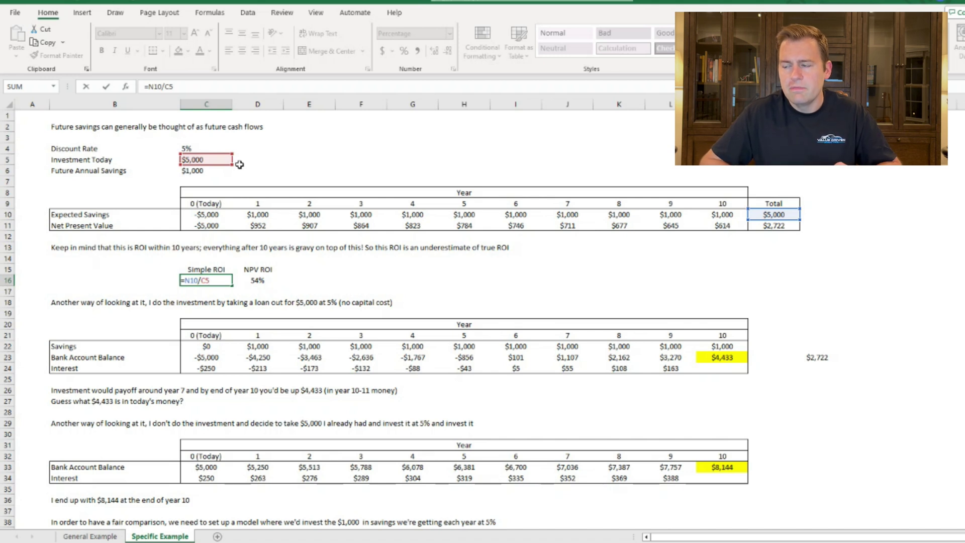
pyautogui.press('Return')
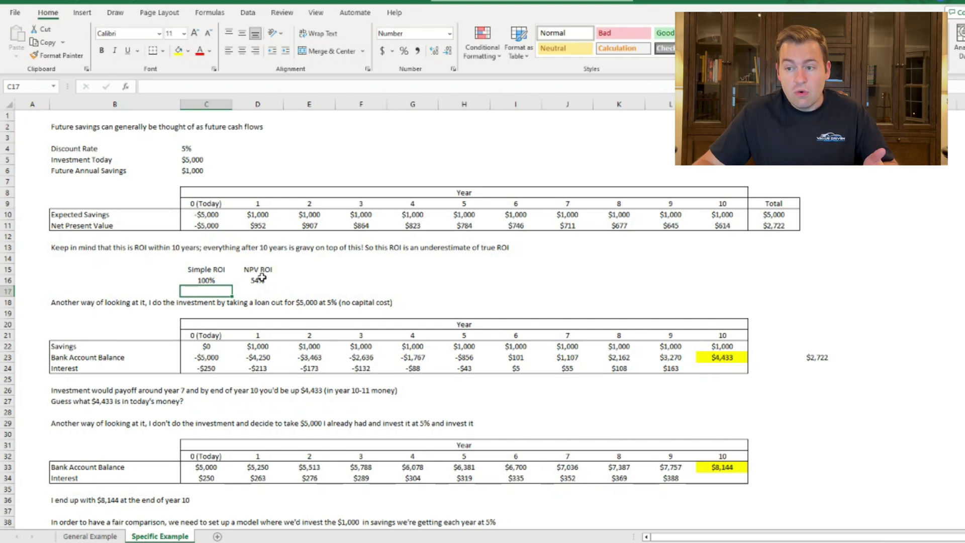
pyautogui.doubleClick(262, 279)
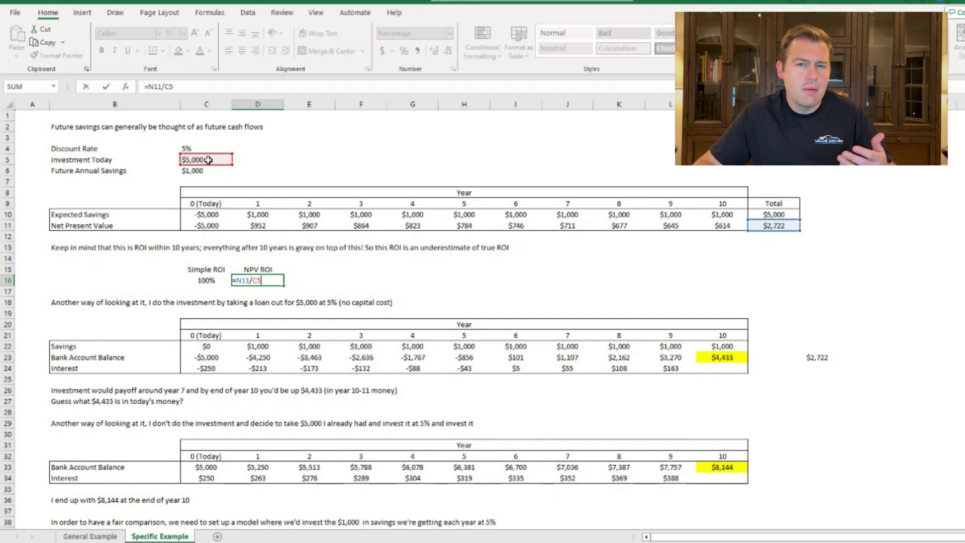
pyautogui.press('Return')
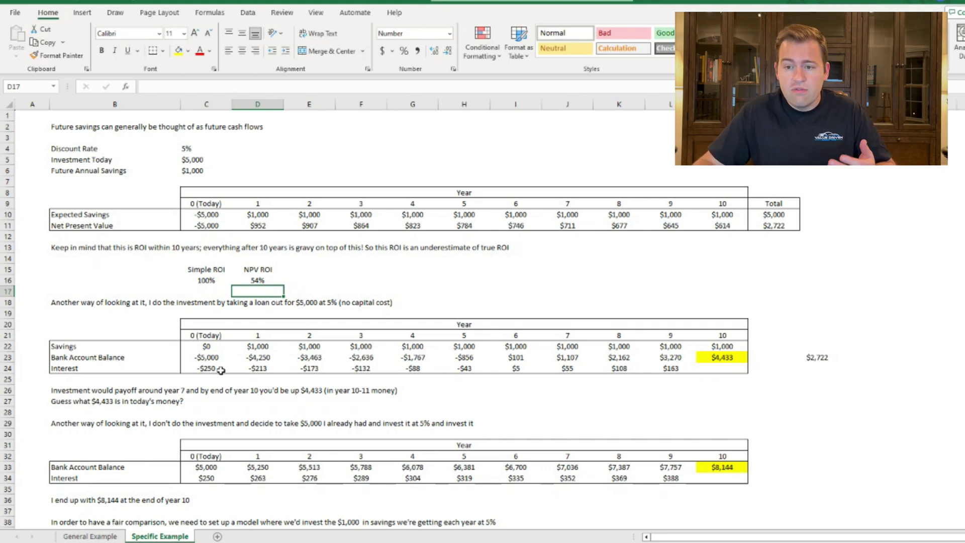
# - Trace the loan scenario's bank balance and interest through C23, C24 and D23, including the year 6 balance in I23
pyautogui.click(213, 355)
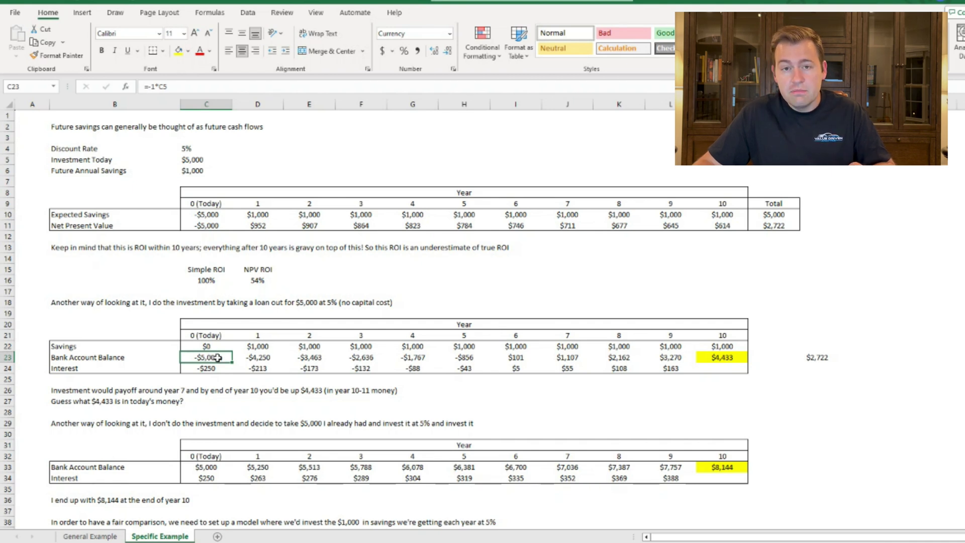
pyautogui.click(220, 370)
pyautogui.write('=C23*$C$4')
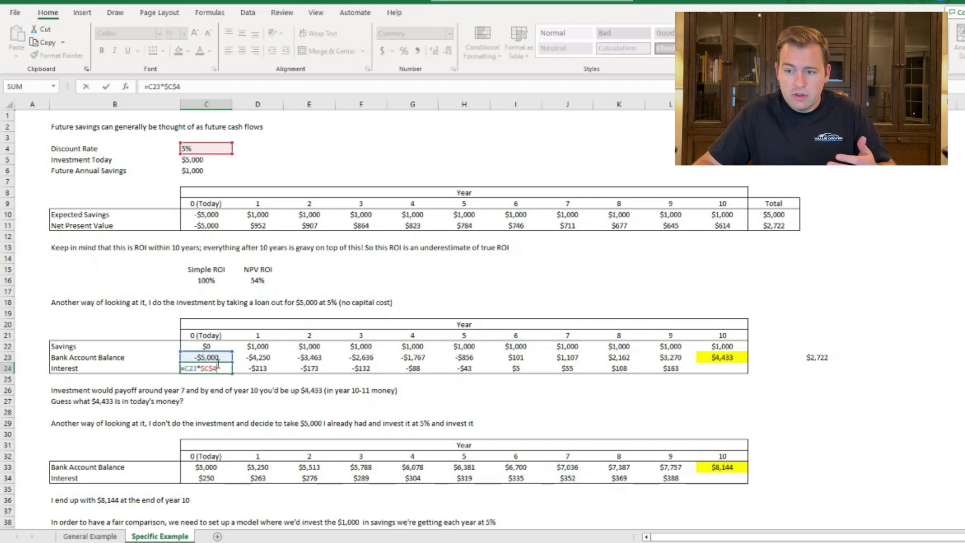
pyautogui.press('Return')
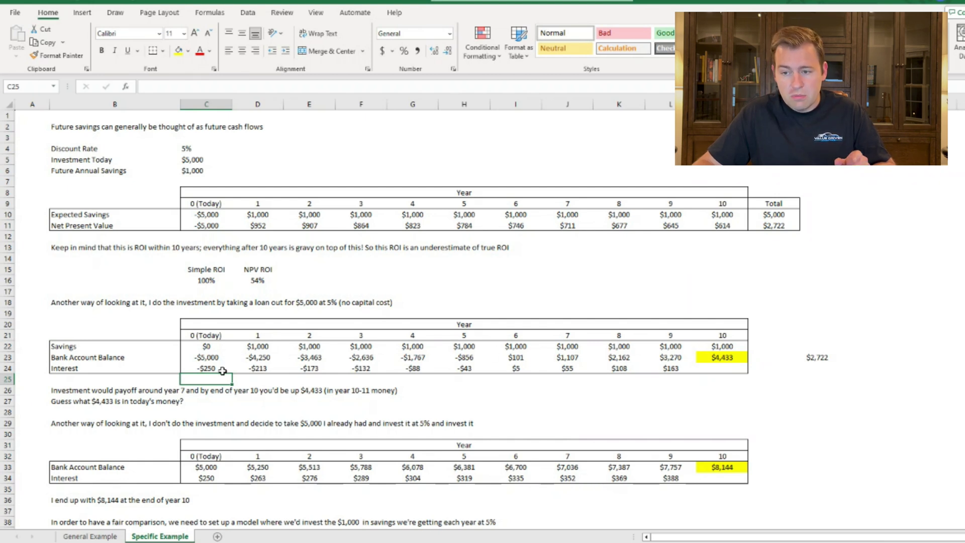
pyautogui.doubleClick(260, 357)
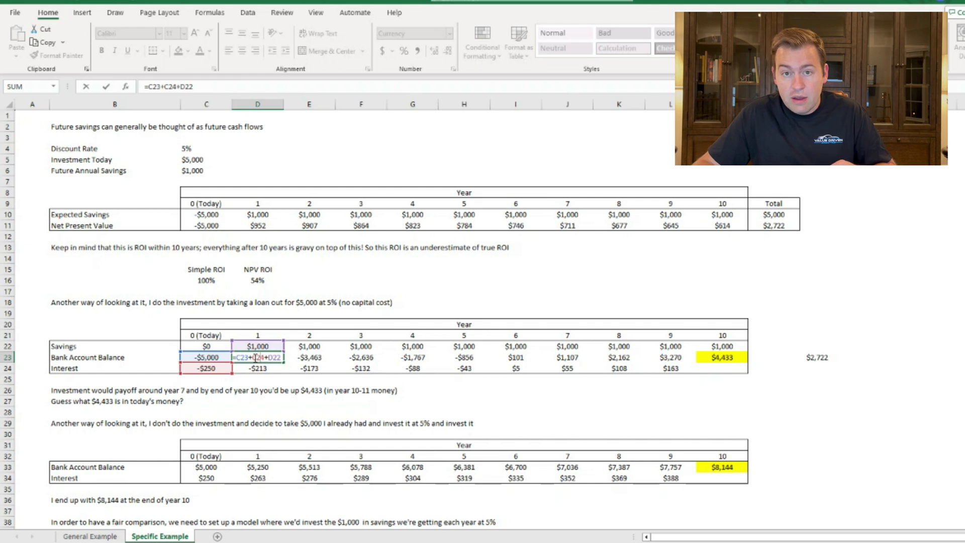
pyautogui.press('Return')
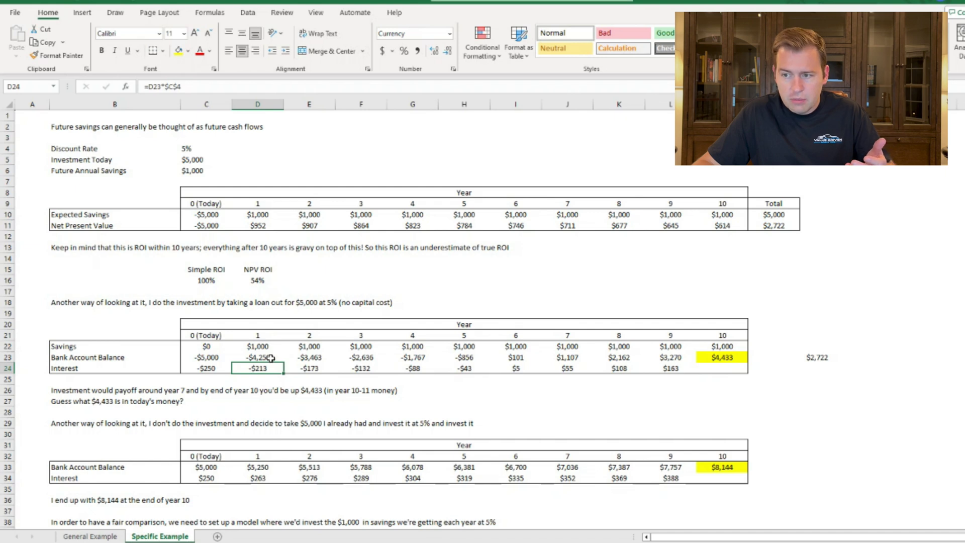
pyautogui.click(523, 357)
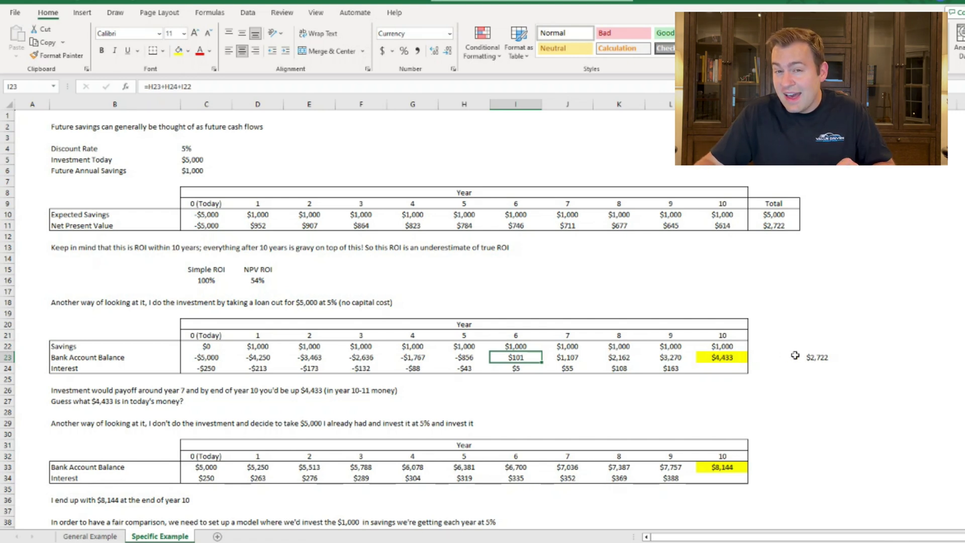
# - Inspect the formula beside the loan table that discounts the year 10 bank balance to today's money
pyautogui.click(822, 357)
pyautogui.doubleClick(823, 356)
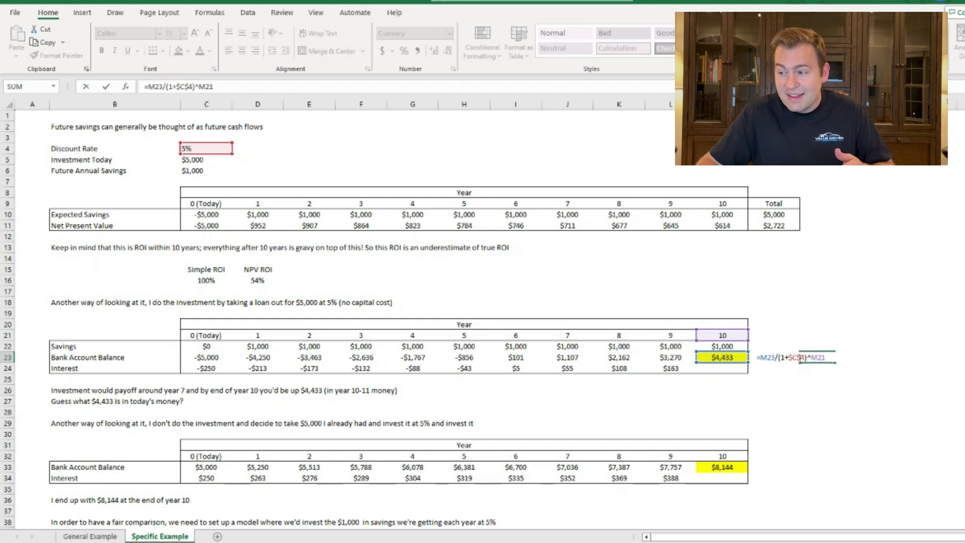
pyautogui.press('Return')
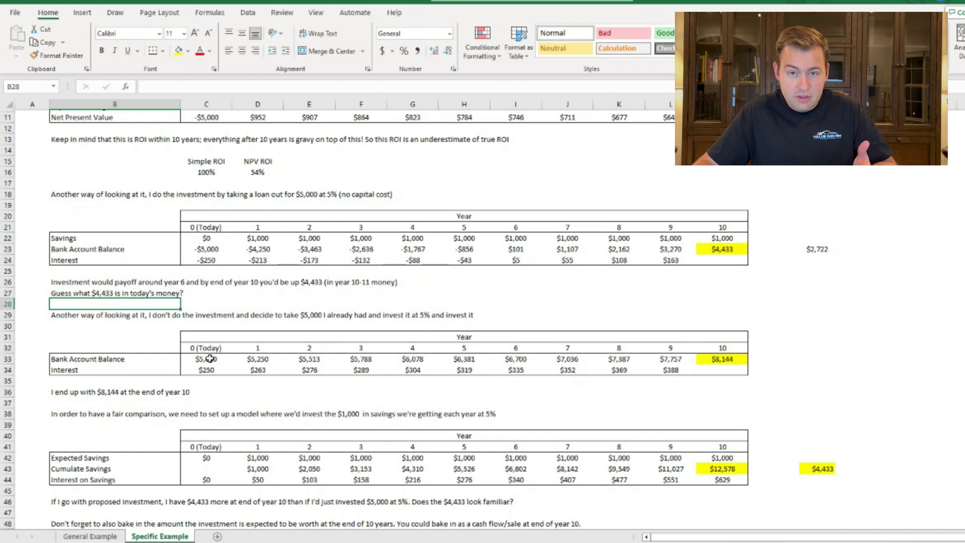
# - Examine the starting balance in C33 and the interest formulas in C34 and D34 for investing the $5,000 at 5%
pyautogui.click(210, 358)
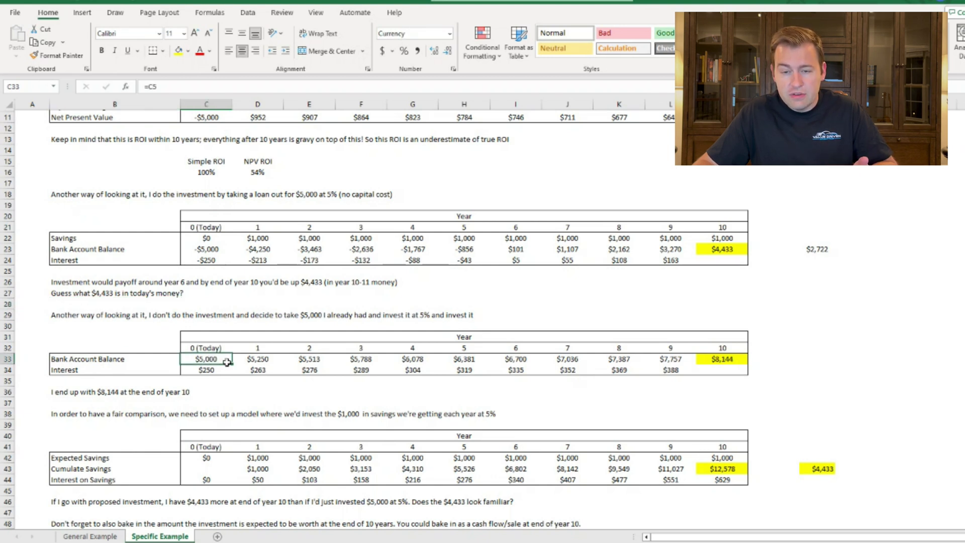
pyautogui.doubleClick(217, 369)
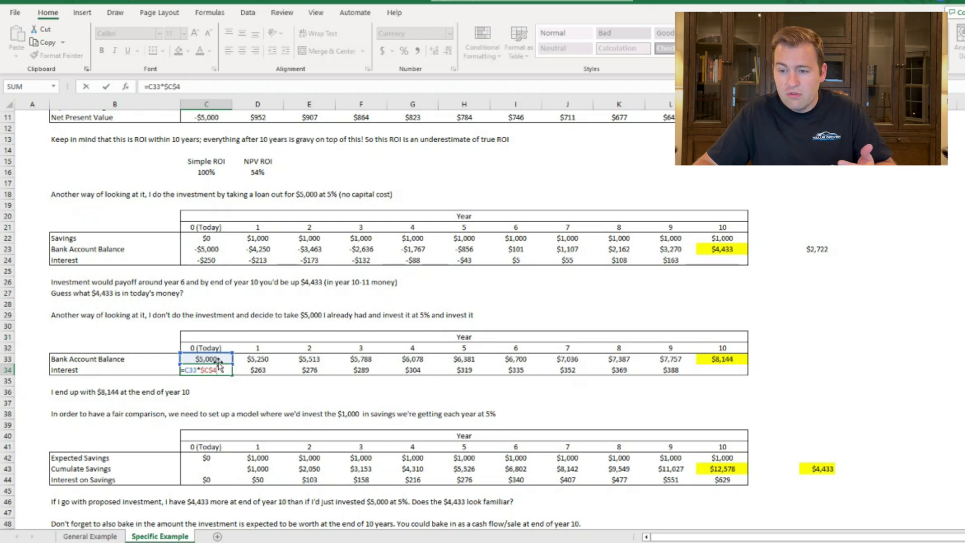
pyautogui.press('Return')
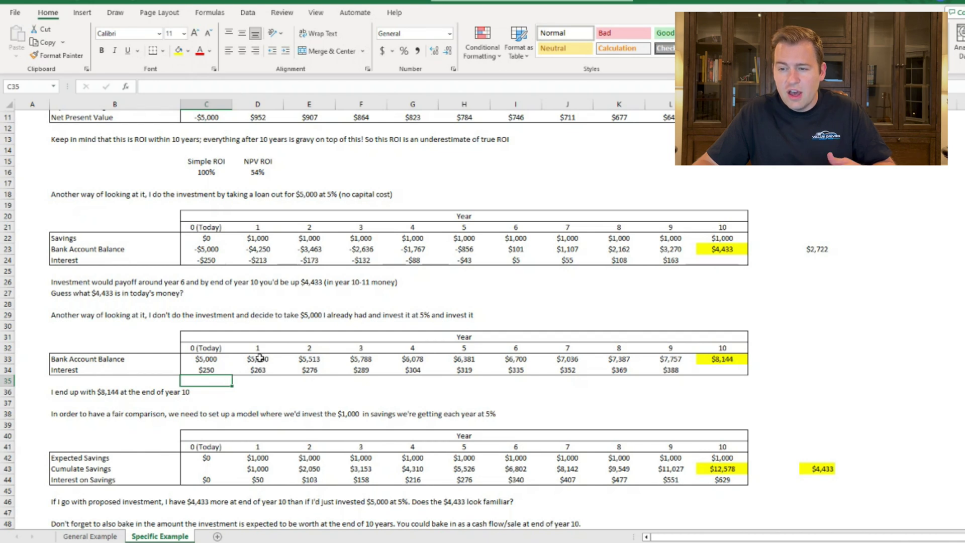
pyautogui.doubleClick(269, 369)
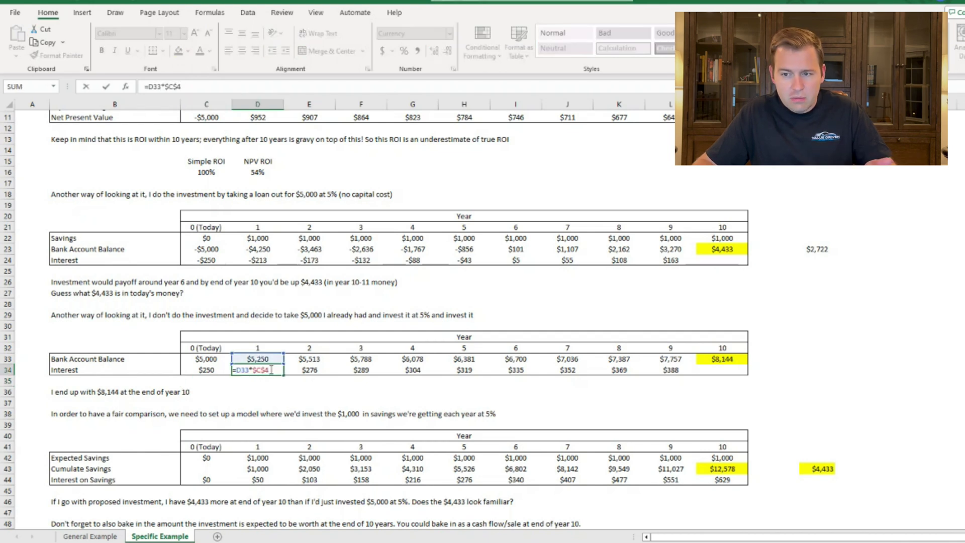
pyautogui.press('Return')
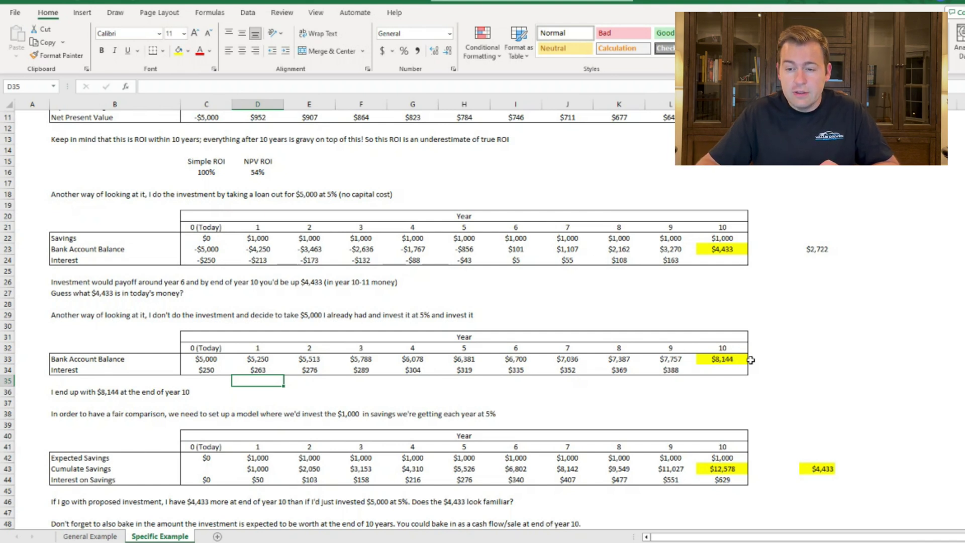
# - Examine the reinvested savings model: the note in B38, interest formulas in M44 and D44, and cumulative savings in E43 and M43
pyautogui.click(153, 413)
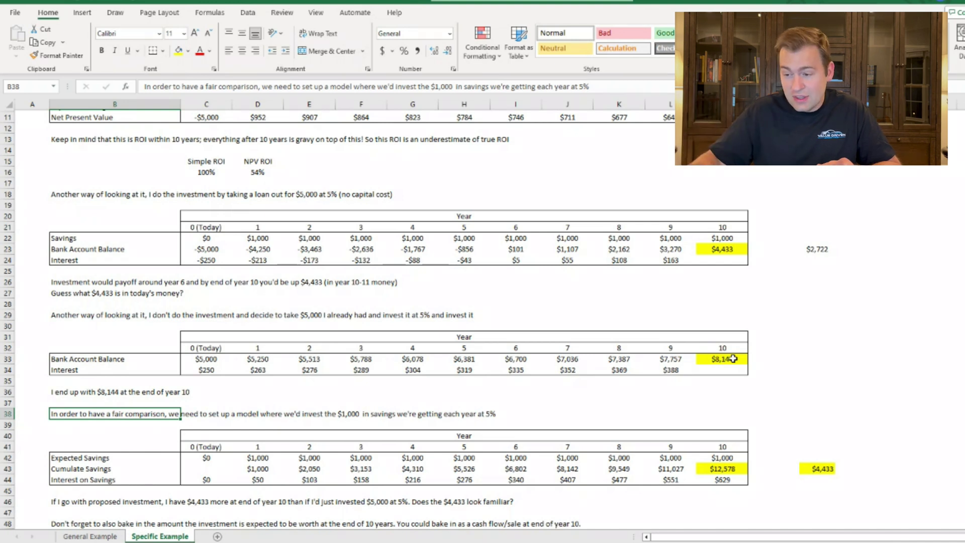
pyautogui.click(733, 479)
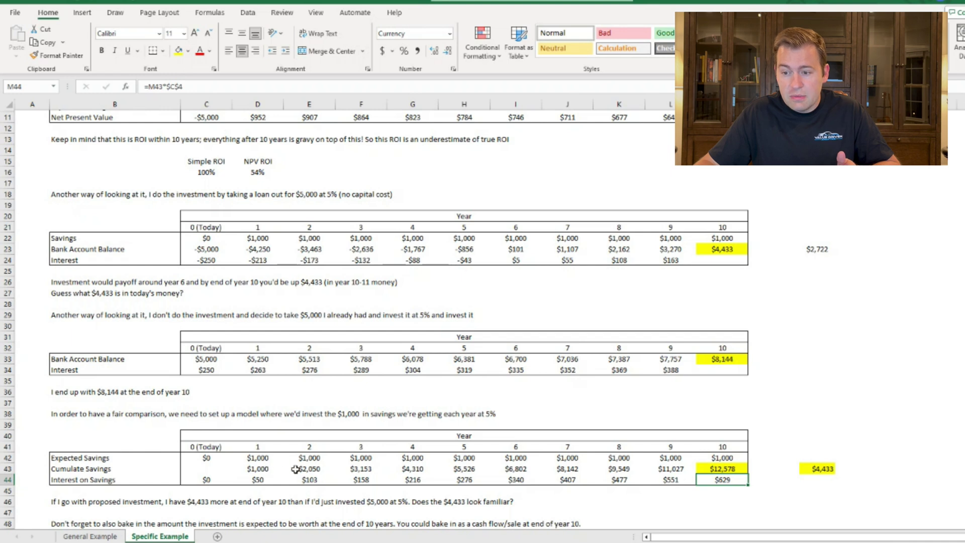
pyautogui.doubleClick(268, 478)
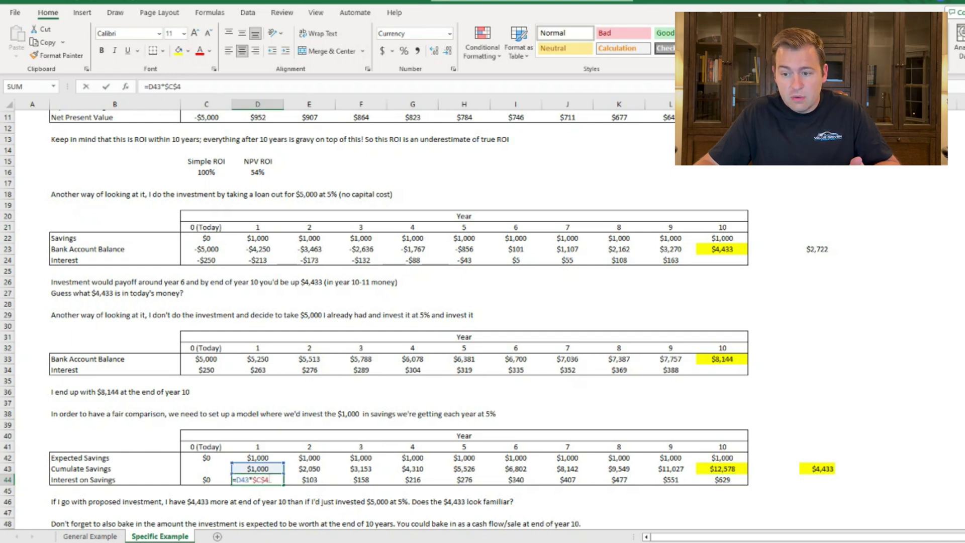
pyautogui.press('Return')
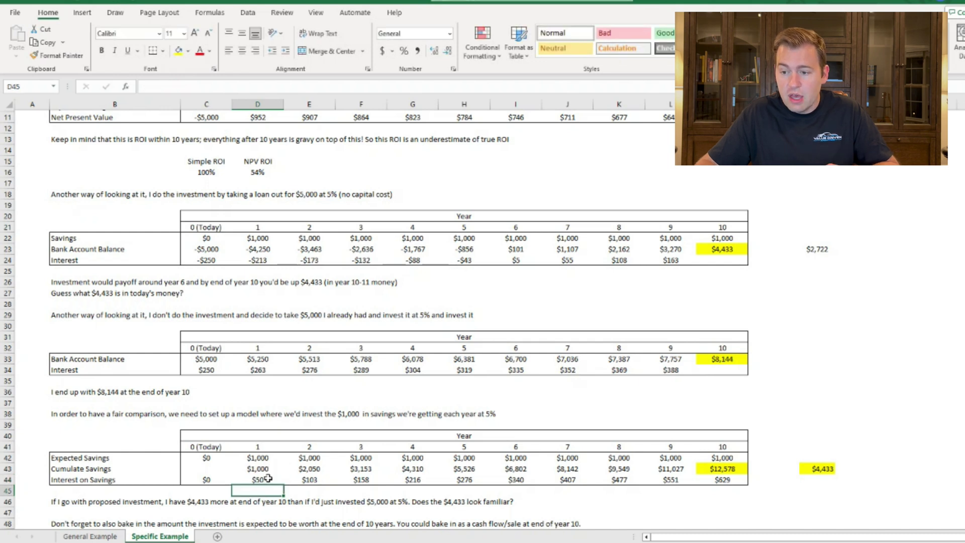
pyautogui.click(309, 468)
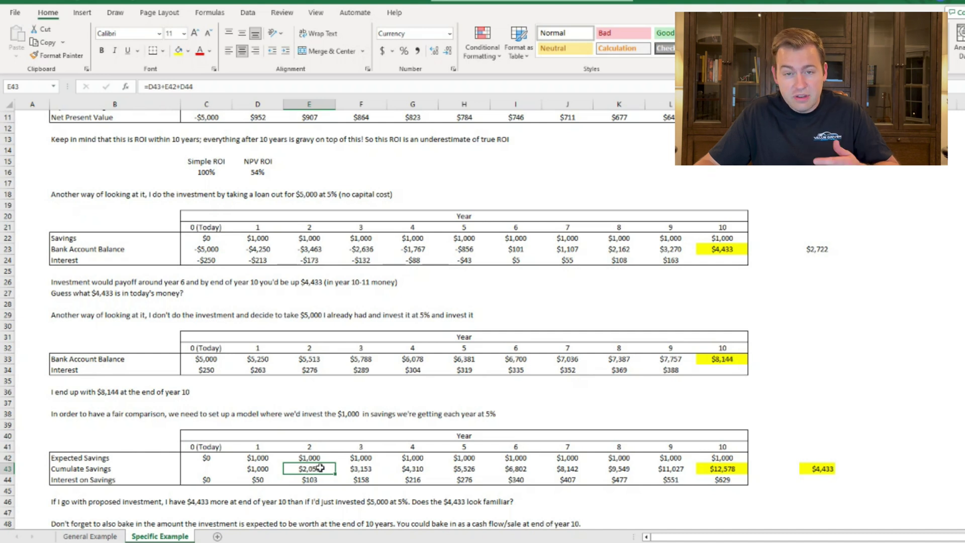
pyautogui.doubleClick(320, 468)
pyautogui.press('Return')
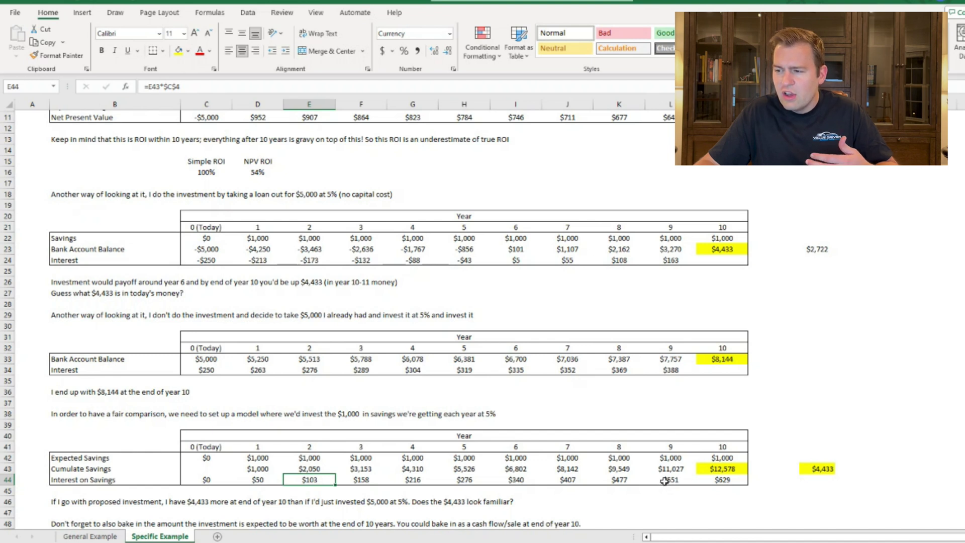
pyautogui.click(720, 468)
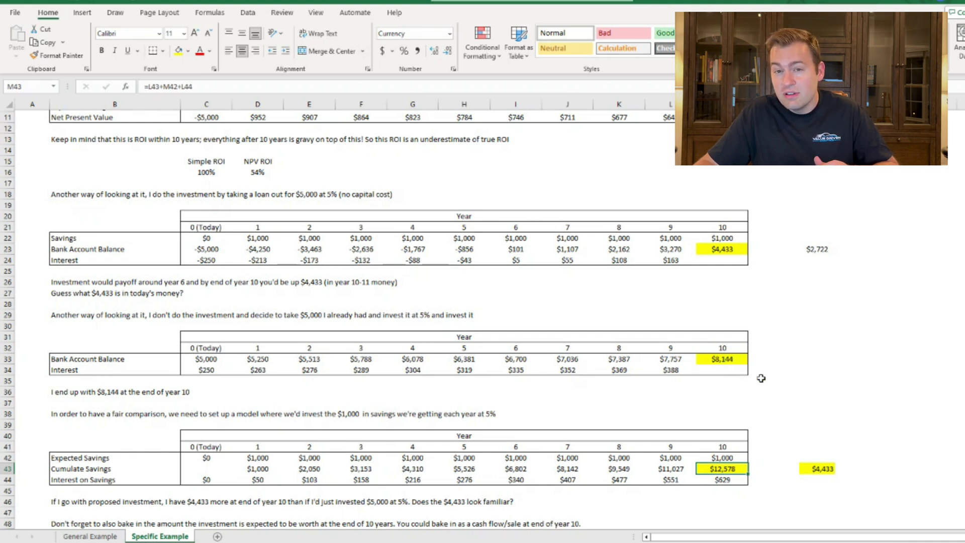
# - Examine the formula in O43 comparing year 10 cumulative savings with the invested bank balance
pyautogui.click(827, 467)
pyautogui.doubleClick(827, 467)
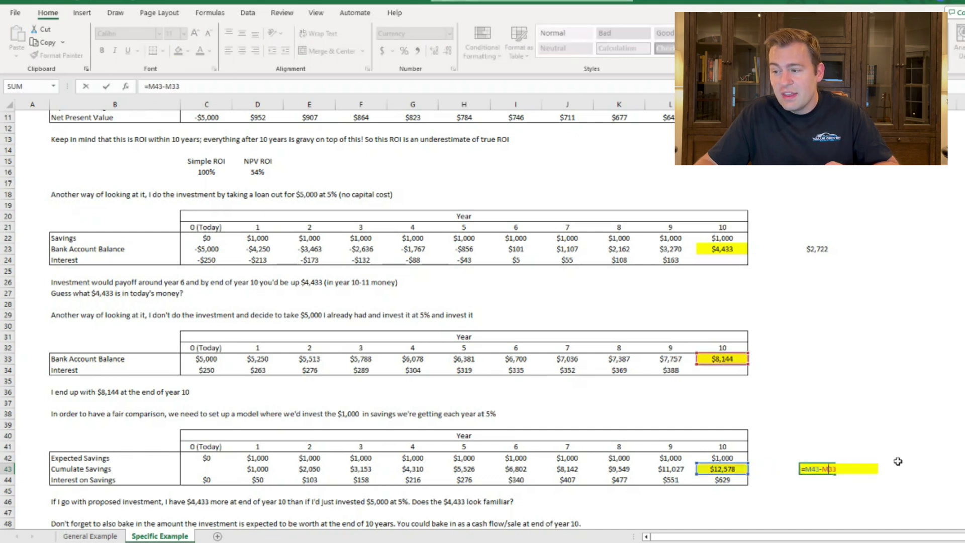
pyautogui.press('Return')
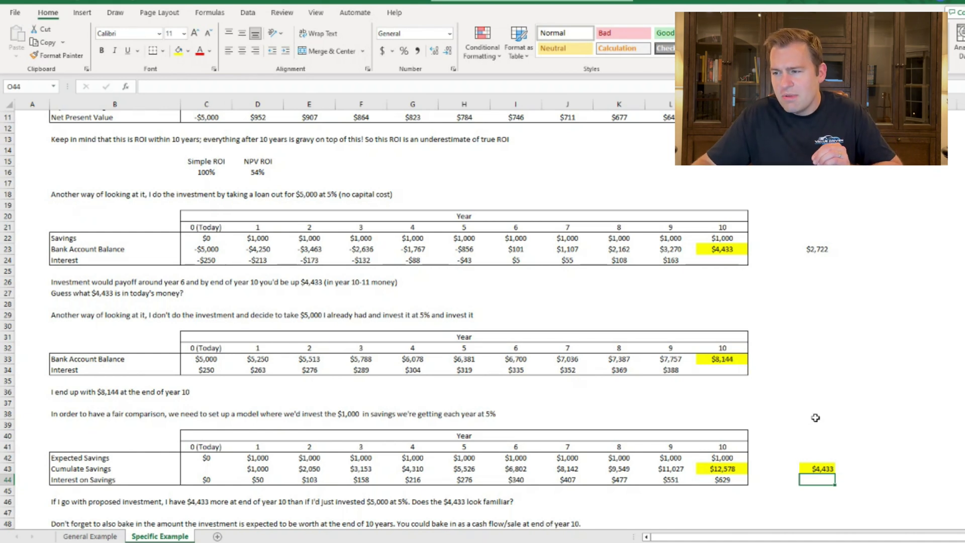
pyautogui.click(832, 468)
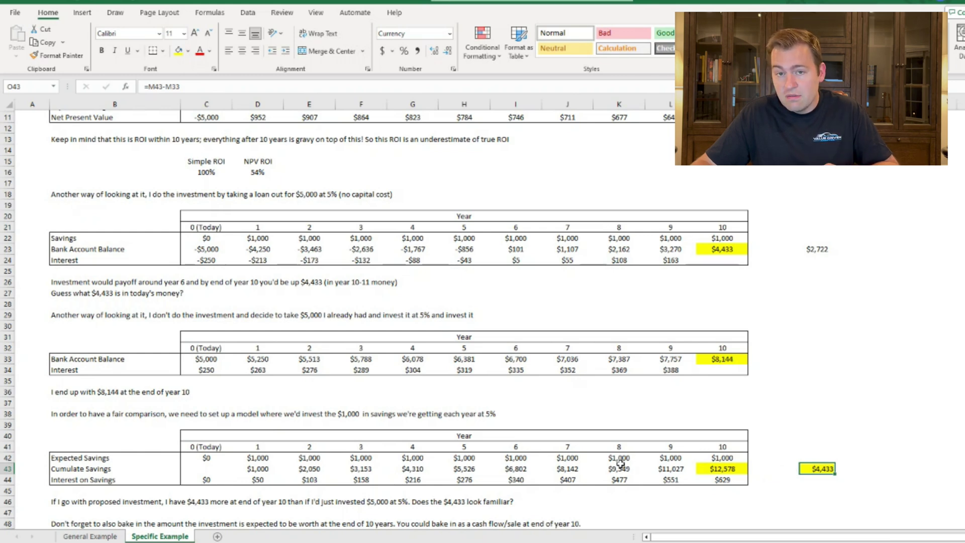
# - Enter 4,000 in M13, below the year 10 column, as the investment's value at the end of year 10
pyautogui.scroll(3, 939, 259)
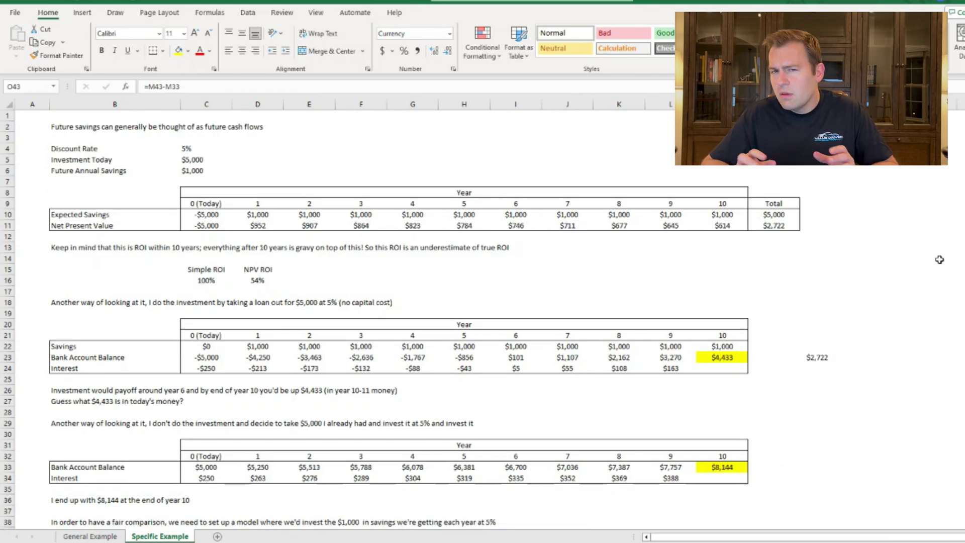
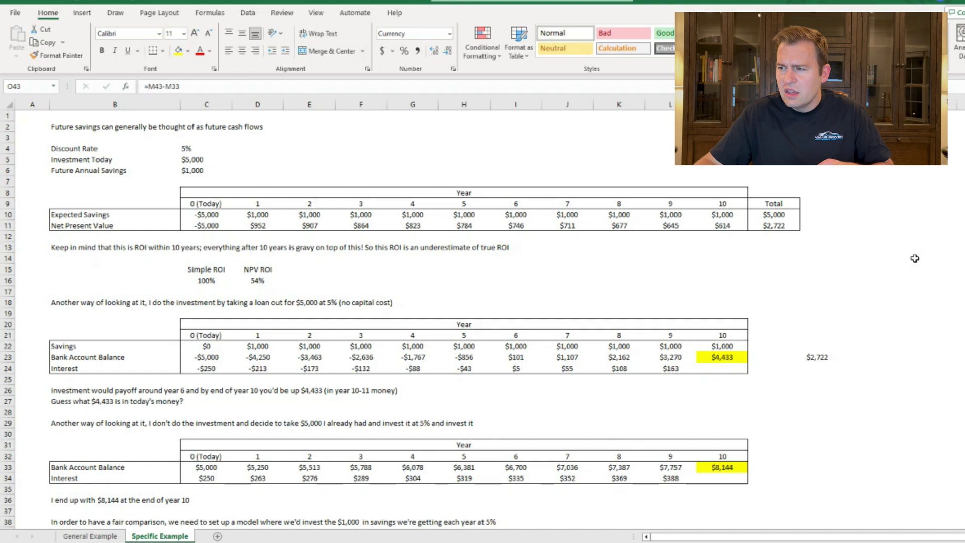
pyautogui.click(729, 246)
pyautogui.write('4')
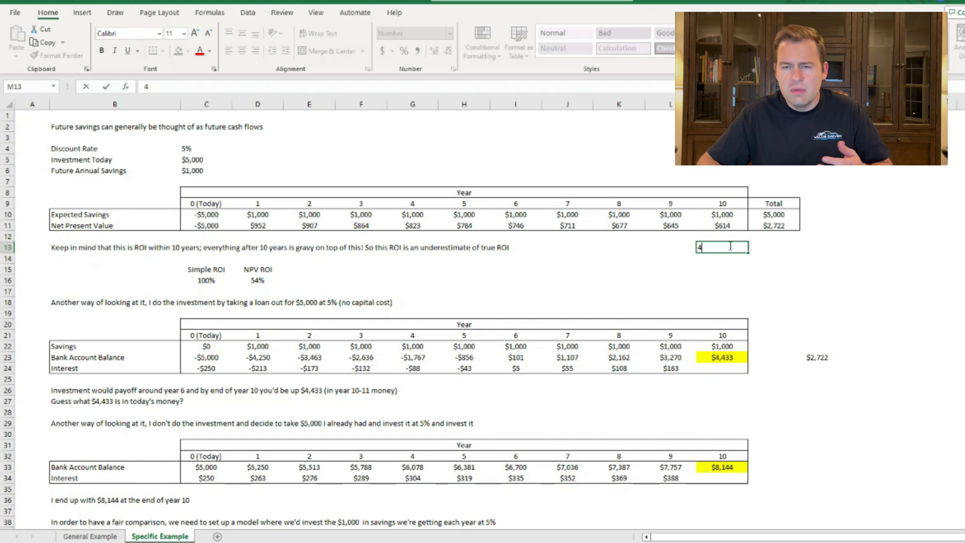
pyautogui.write(',000')
pyautogui.press('Return')
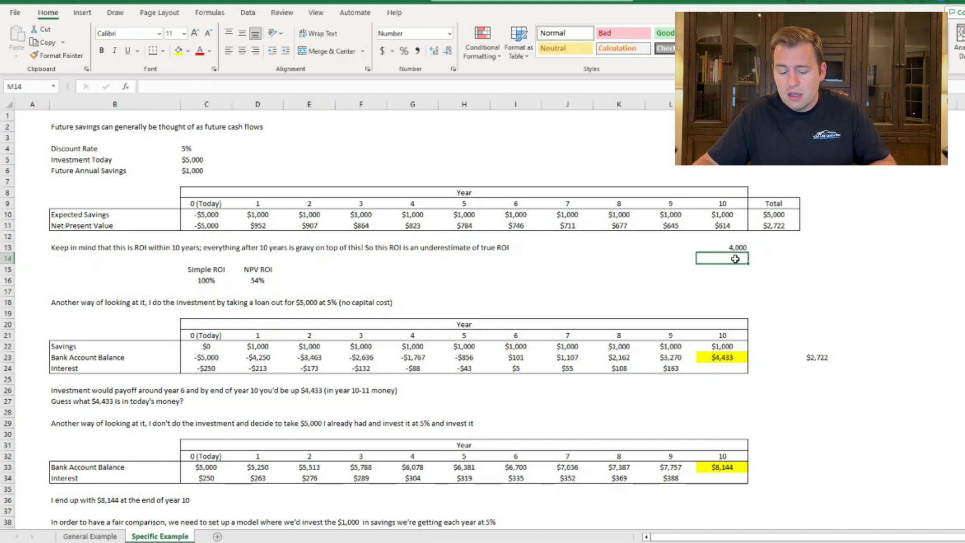
# - Discount the 4,000 to today's money in M14 by dividing M13 by 1.05^10
pyautogui.write('=')
pyautogui.click(736, 245)
pyautogui.write('/')
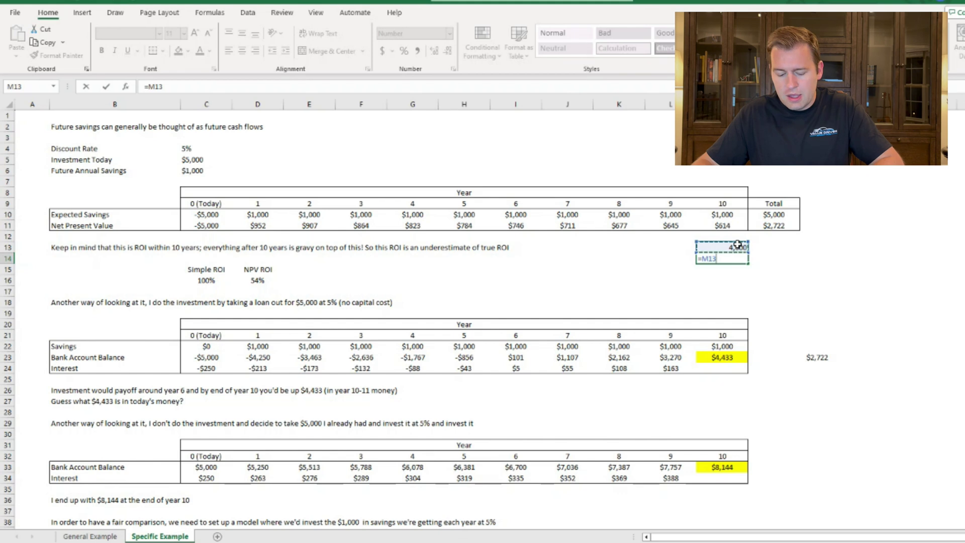
pyautogui.write('1.05')
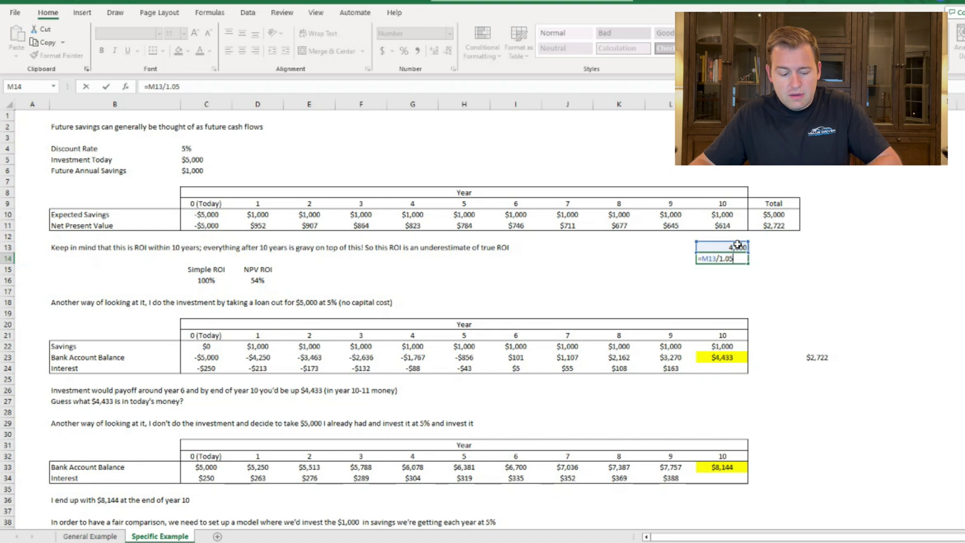
pyautogui.write('^10)')
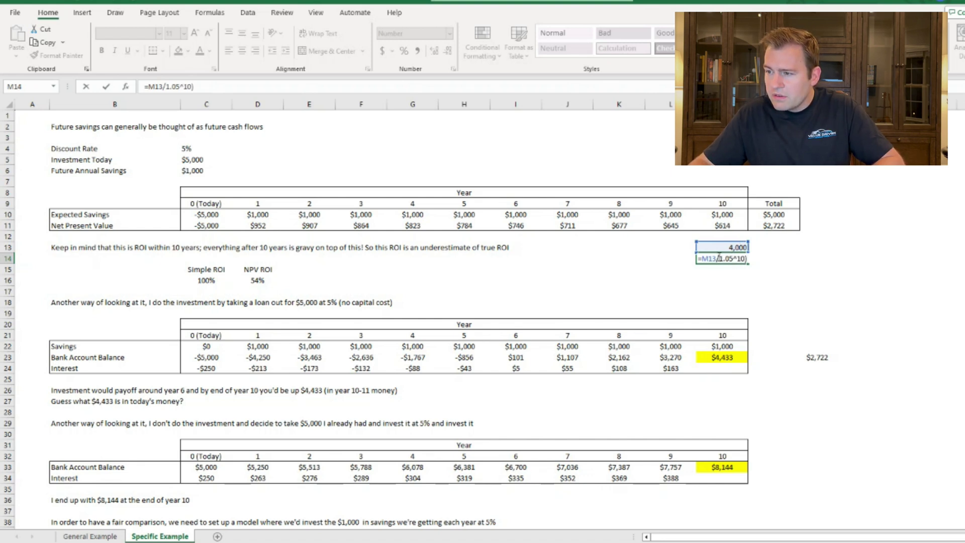
pyautogui.press('Return')
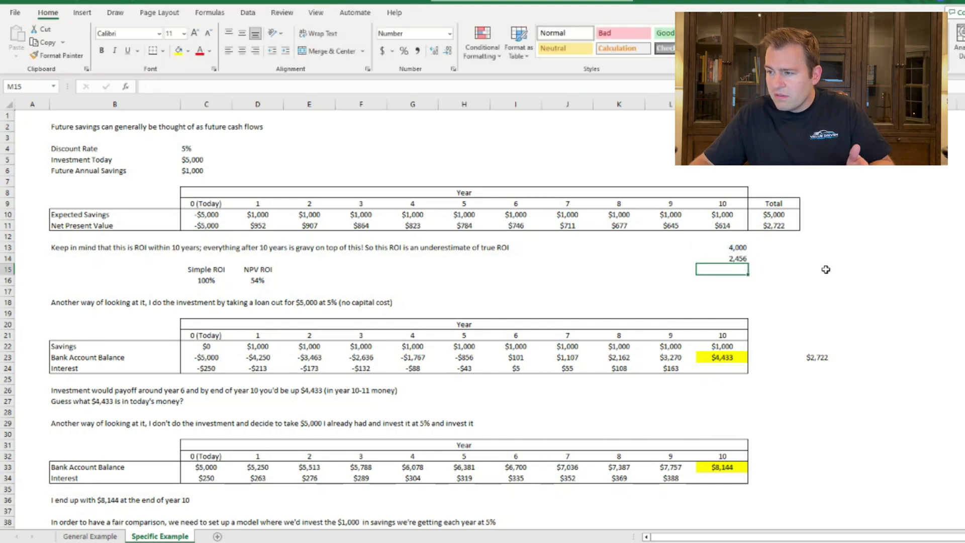
# - Add the discounted value in M14 to the net present value total in N14 with =N11+M14
pyautogui.click(741, 258)
pyautogui.click(776, 227)
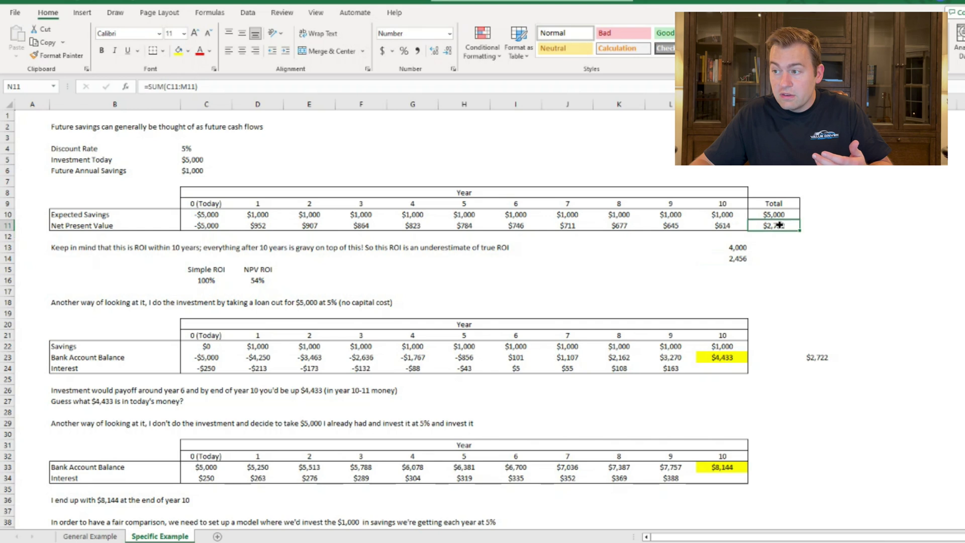
pyautogui.click(774, 260)
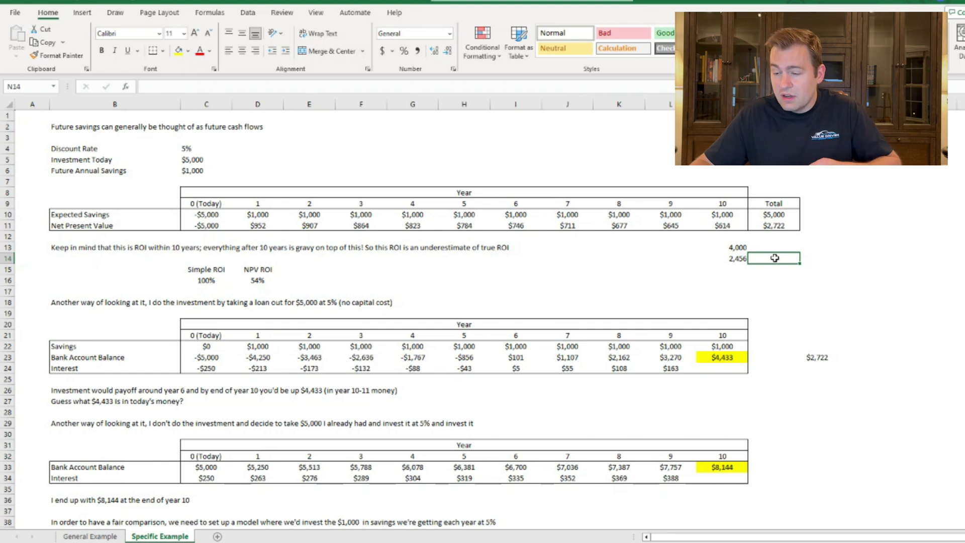
pyautogui.write('=')
pyautogui.click(783, 224)
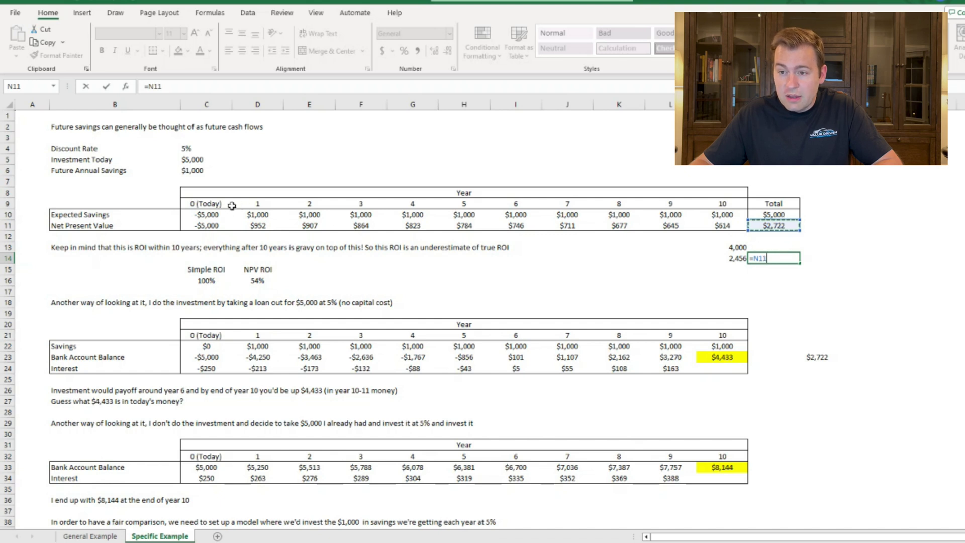
pyautogui.write('+')
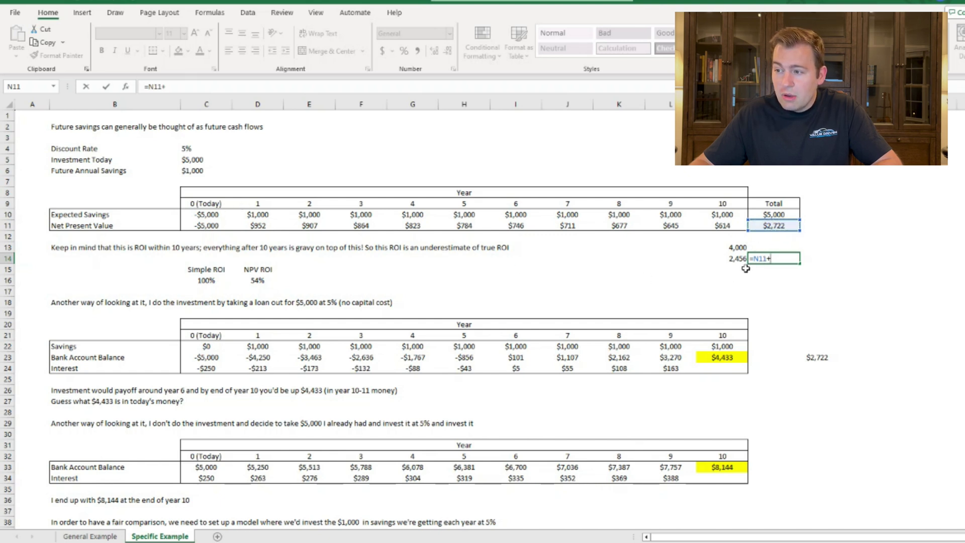
pyautogui.click(729, 260)
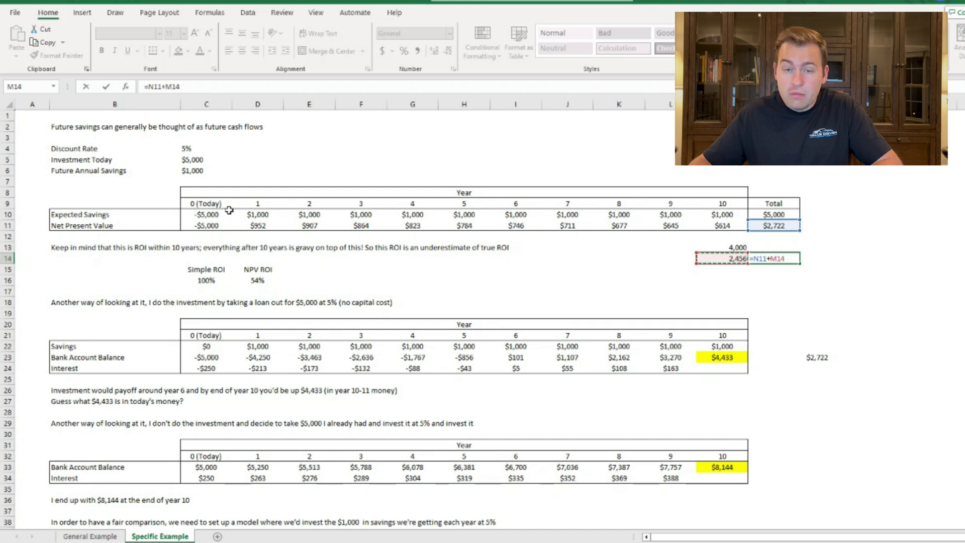
pyautogui.press('Return')
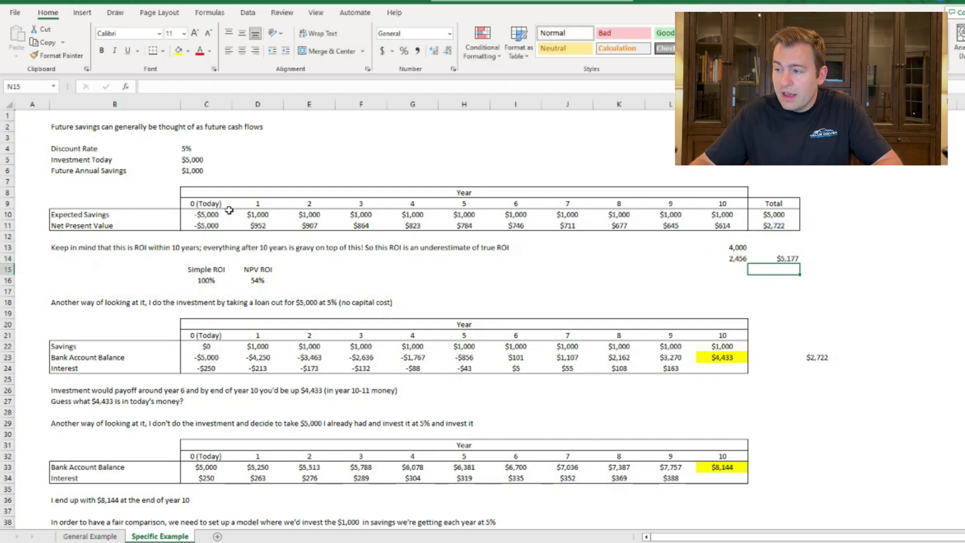
pyautogui.click(776, 258)
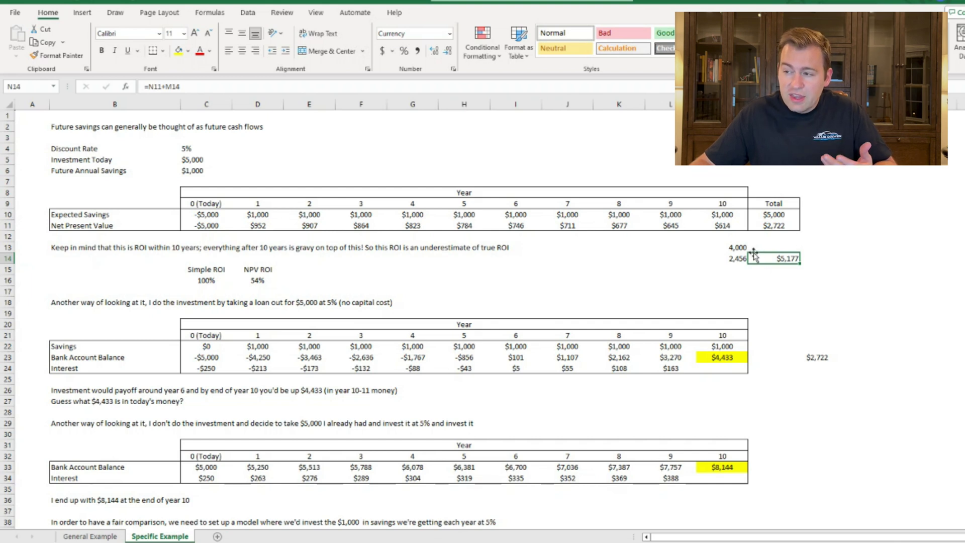
# - Add the undiscounted 4,000 to the expected savings total in O10 with =N10+M13
pyautogui.click(821, 211)
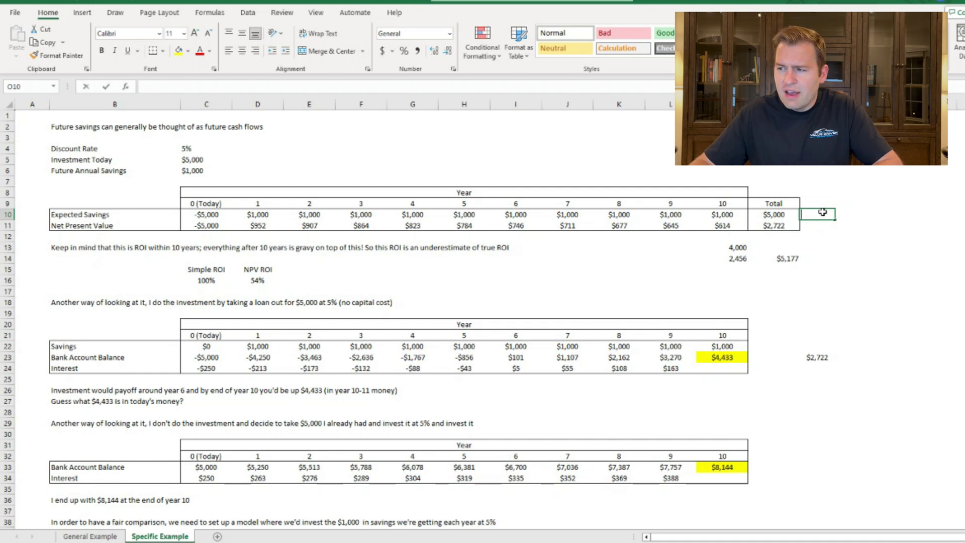
pyautogui.write('=')
pyautogui.click(774, 214)
pyautogui.write('+')
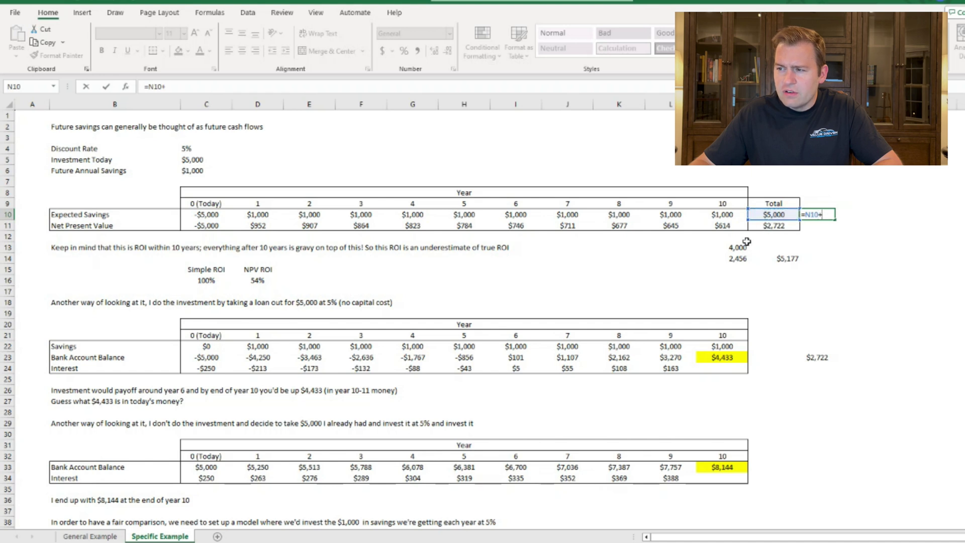
pyautogui.click(736, 247)
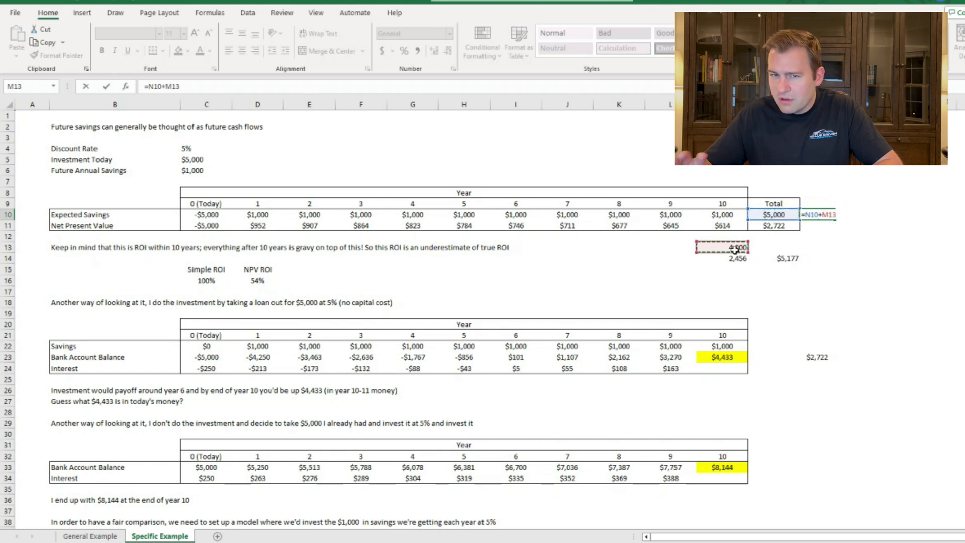
pyautogui.press('Return')
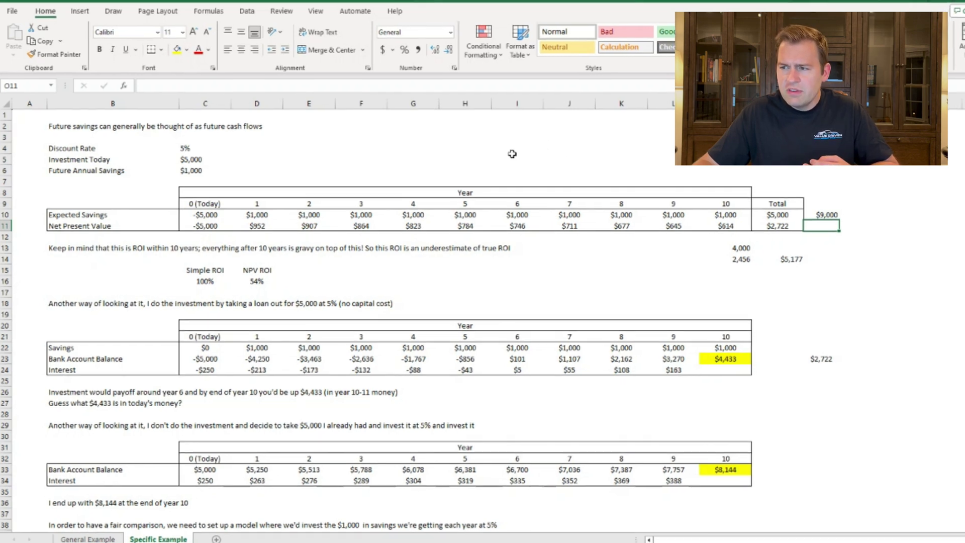
# - Calculate the monthly discount rate in I5 with =C4/12
pyautogui.click(515, 157)
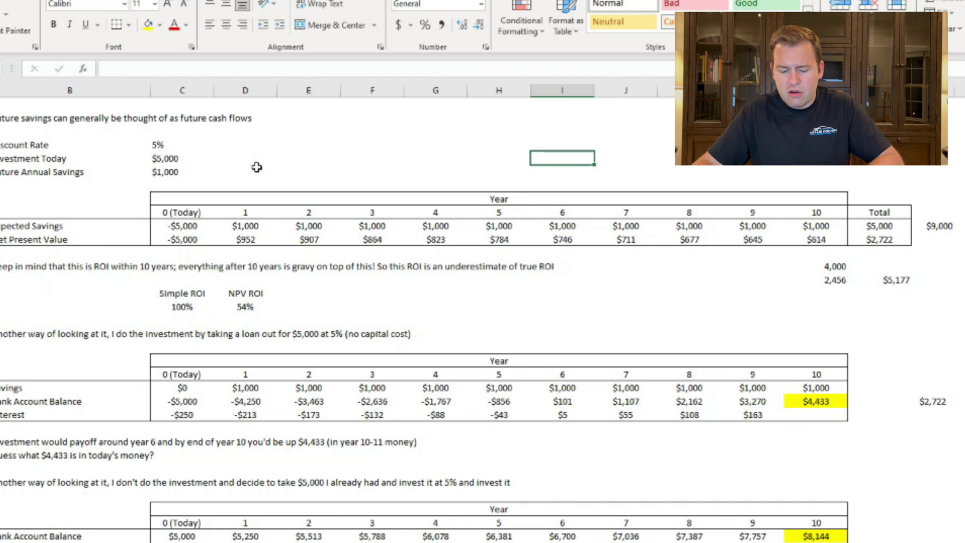
pyautogui.write('=')
pyautogui.click(166, 145)
pyautogui.write('/')
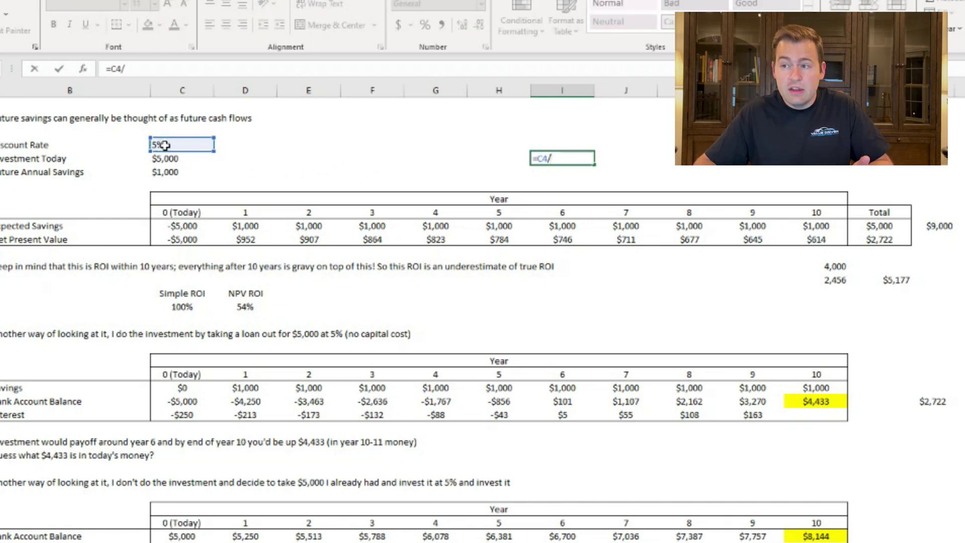
pyautogui.write('12')
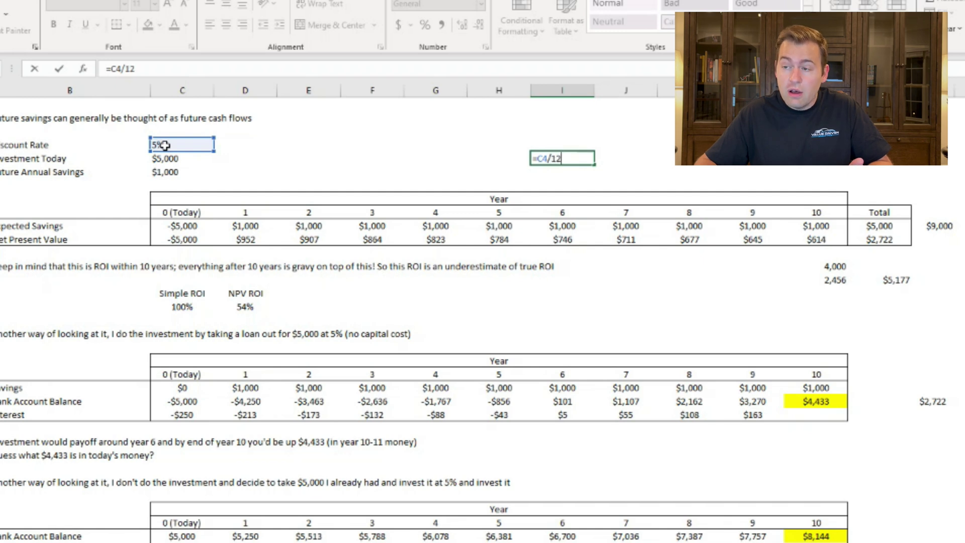
pyautogui.press('Return')
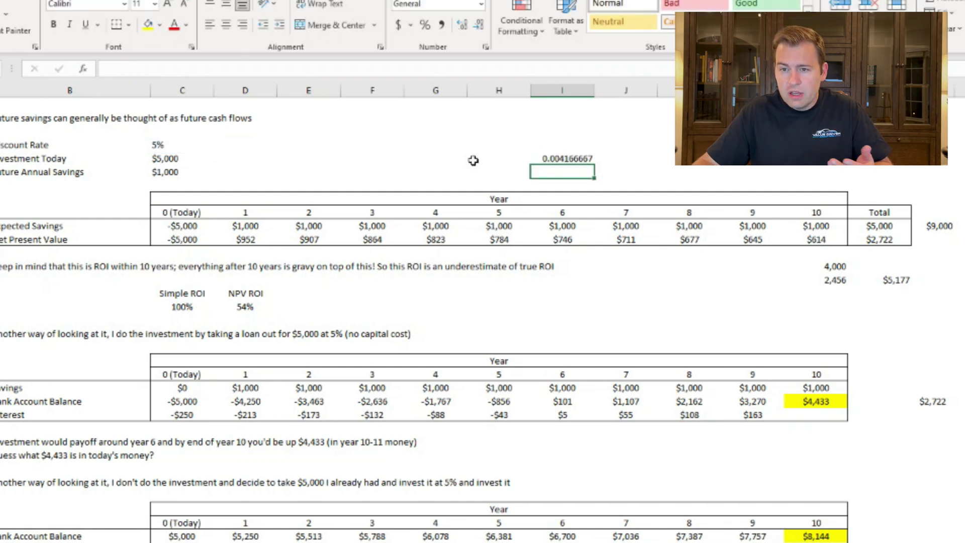
# - Format the monthly rate in I5 as a percentage with 2 decimal places and move it to M4
pyautogui.click(576, 157)
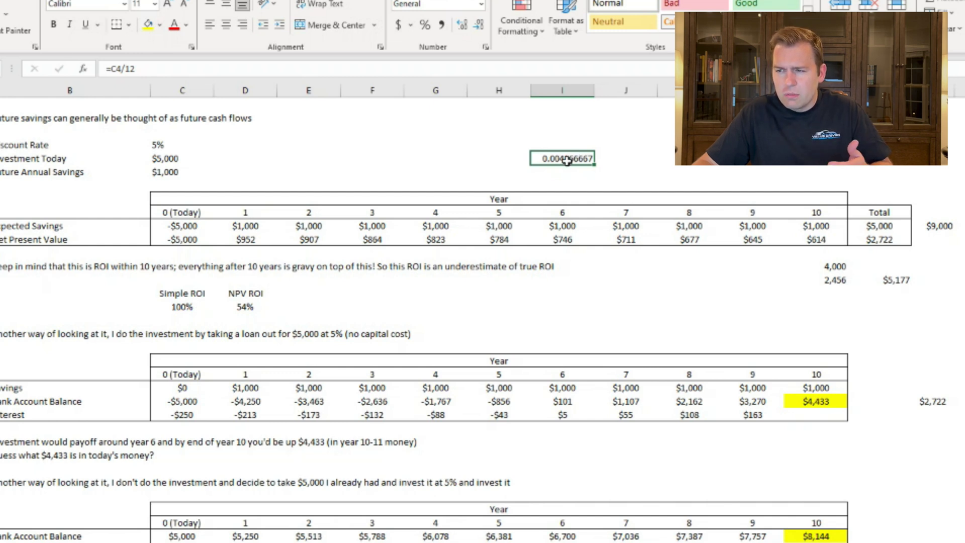
pyautogui.rightClick(563, 159)
pyautogui.click(656, 498)
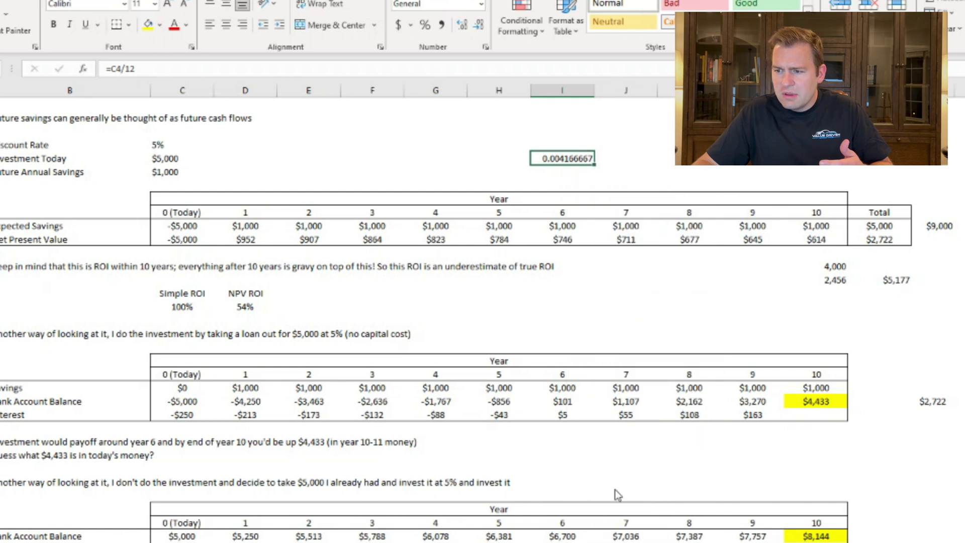
pyautogui.click(519, 432)
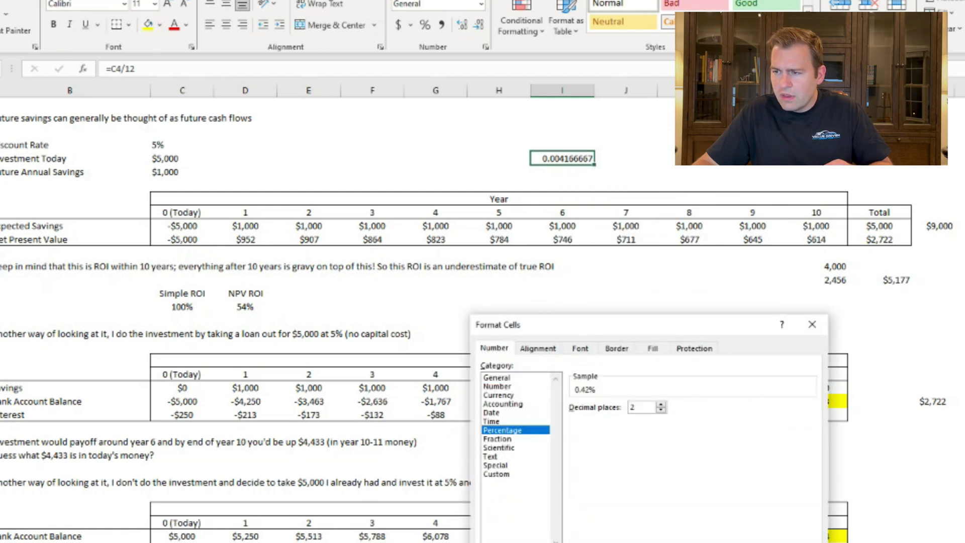
pyautogui.press('Return')
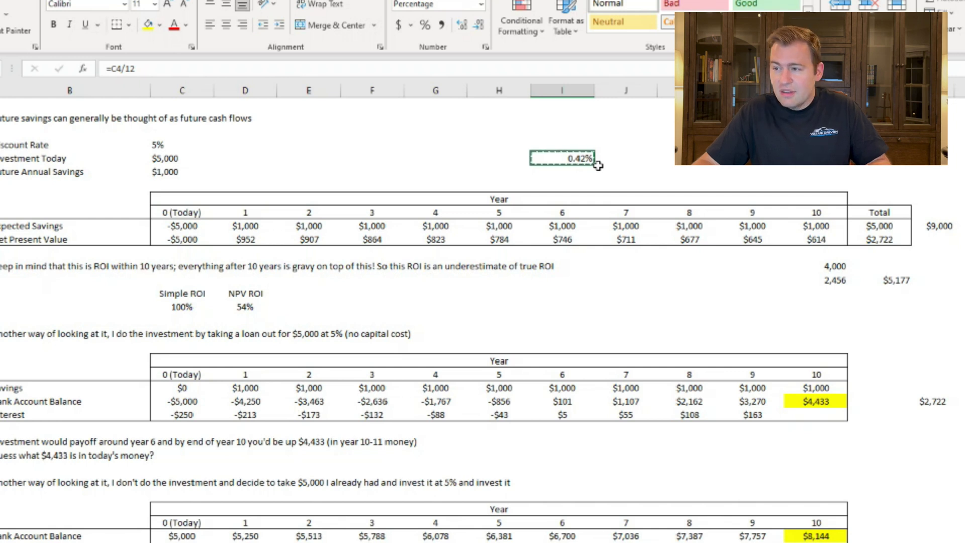
pyautogui.hotkey('ctrl', 'z')
pyautogui.click(752, 145)
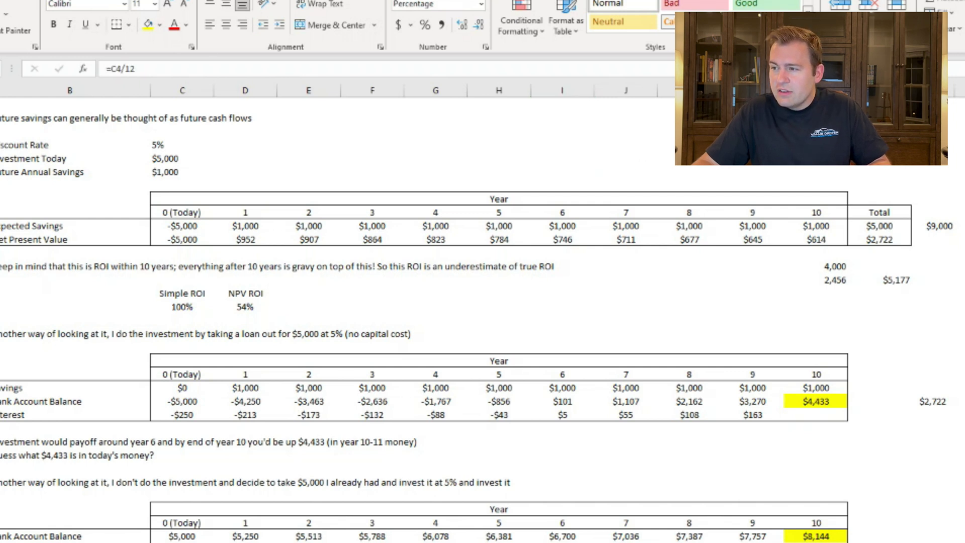
# - Calculate the monthly growth factor in M5 with =1+M4
pyautogui.click(816, 159)
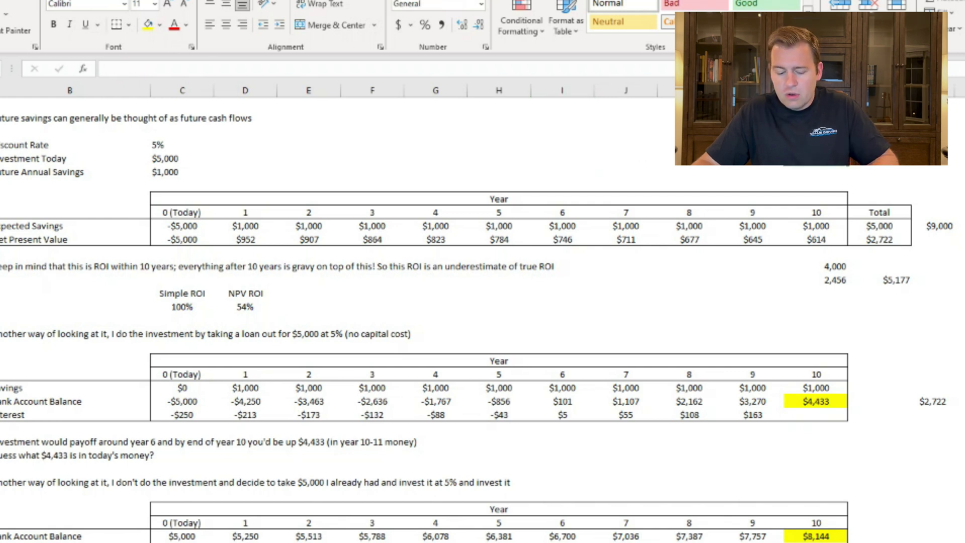
pyautogui.write('=')
pyautogui.write('1+')
pyautogui.write('1')
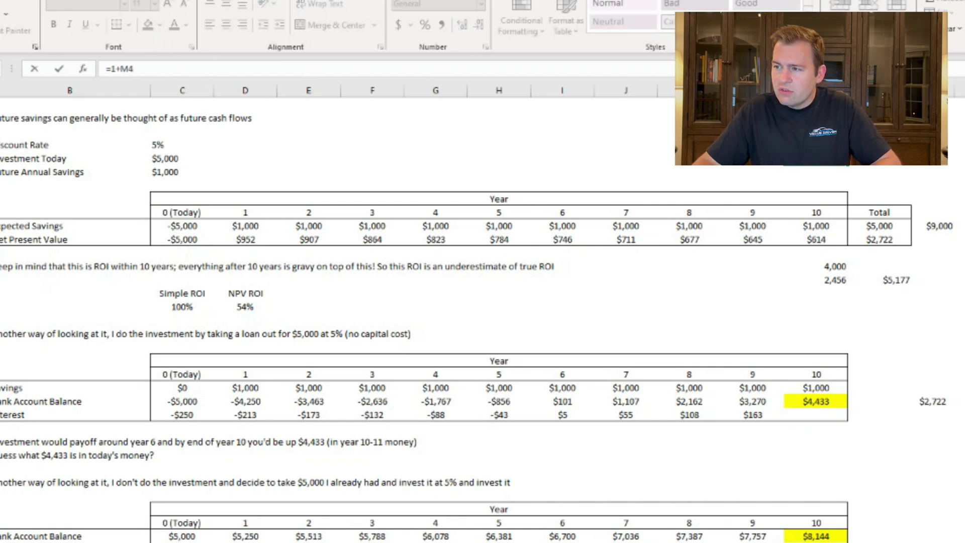
pyautogui.press('Return')
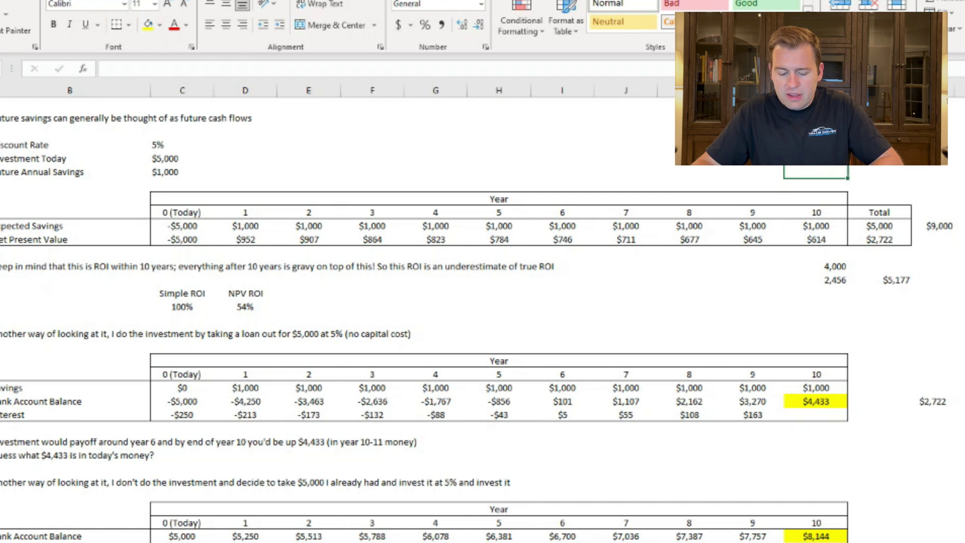
# - Calculate the compounded 10-year monthly growth factor in M6 with =M5^(M9*12)
pyautogui.write('=M5')
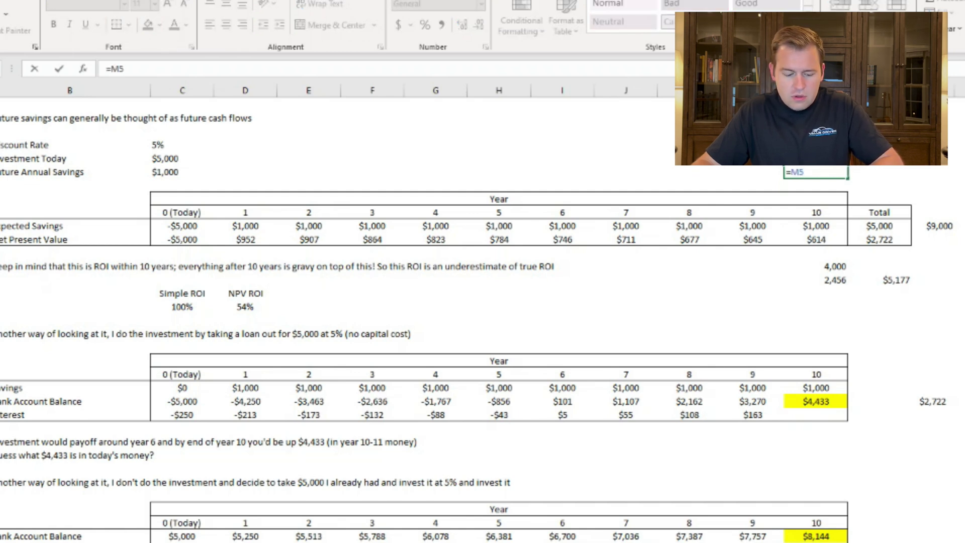
pyautogui.write('^(')
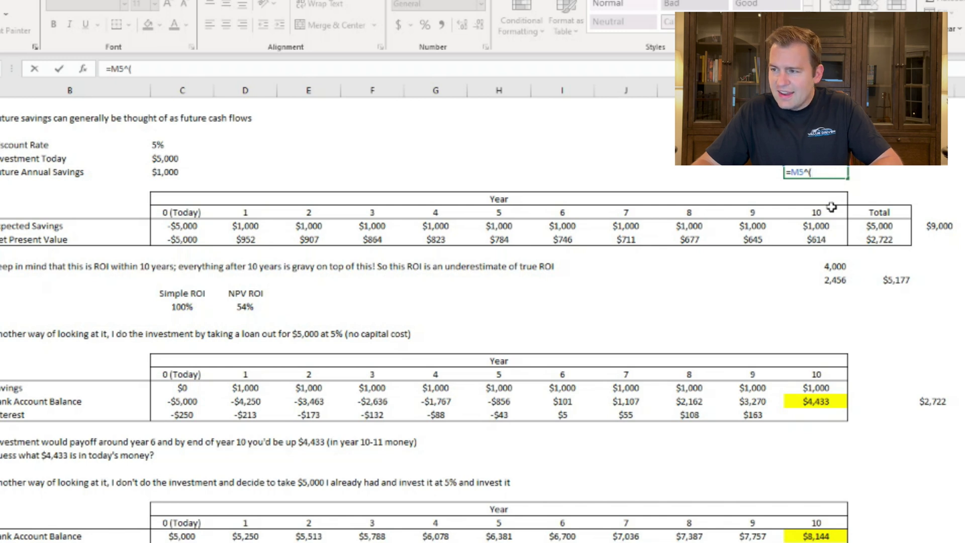
pyautogui.click(826, 211)
pyautogui.write('*')
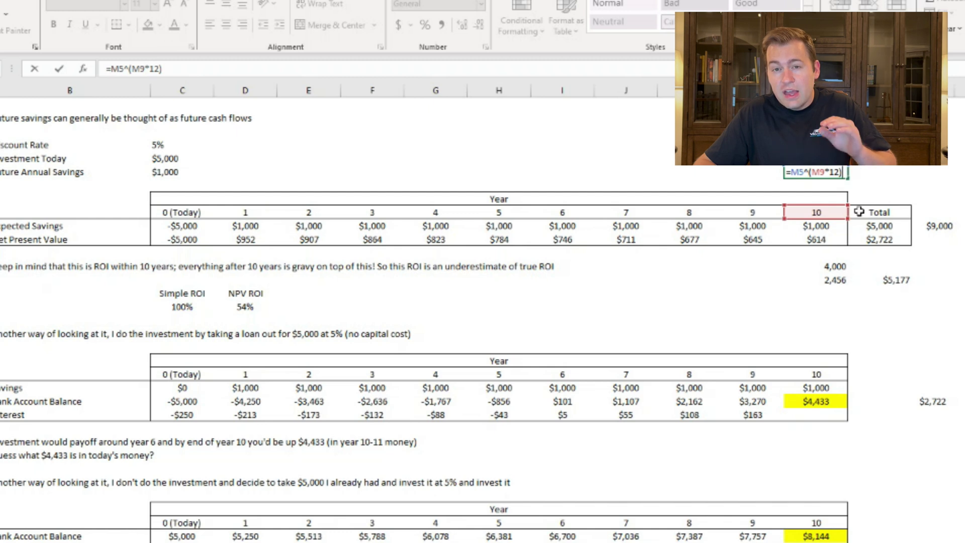
pyautogui.press('Return')
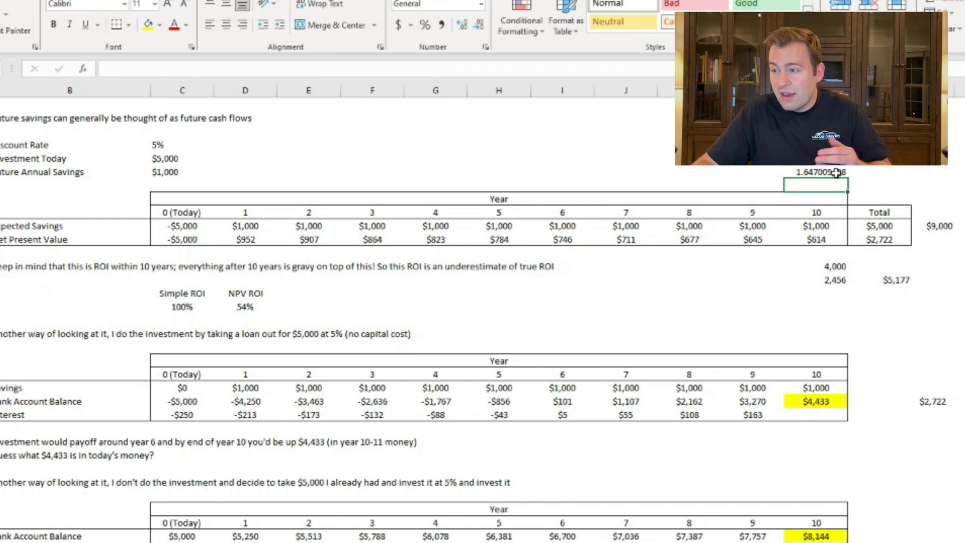
# - Discount the year 10 expected savings with the monthly compounded factor in M7 using =M10/M6
pyautogui.write('=')
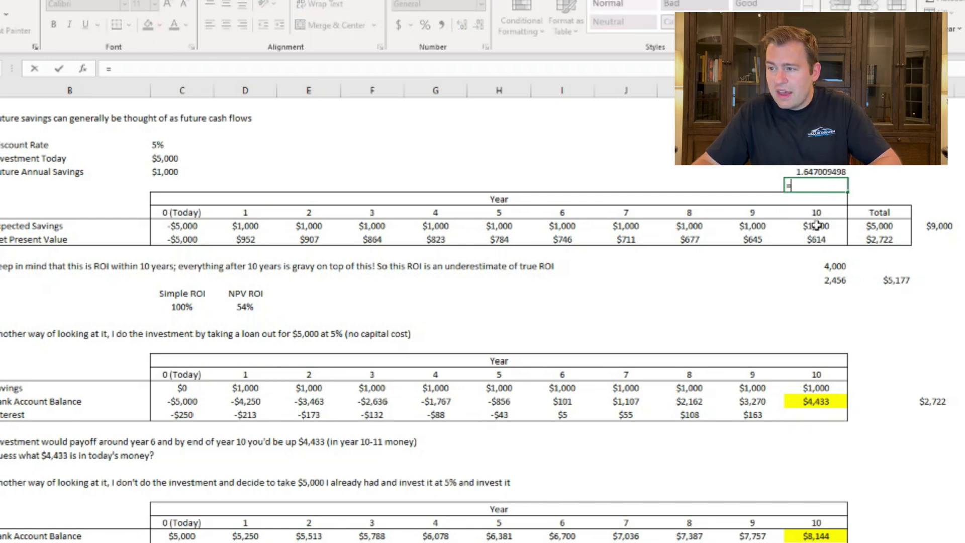
pyautogui.click(815, 225)
pyautogui.write('/')
pyautogui.click(824, 171)
pyautogui.press('Return')
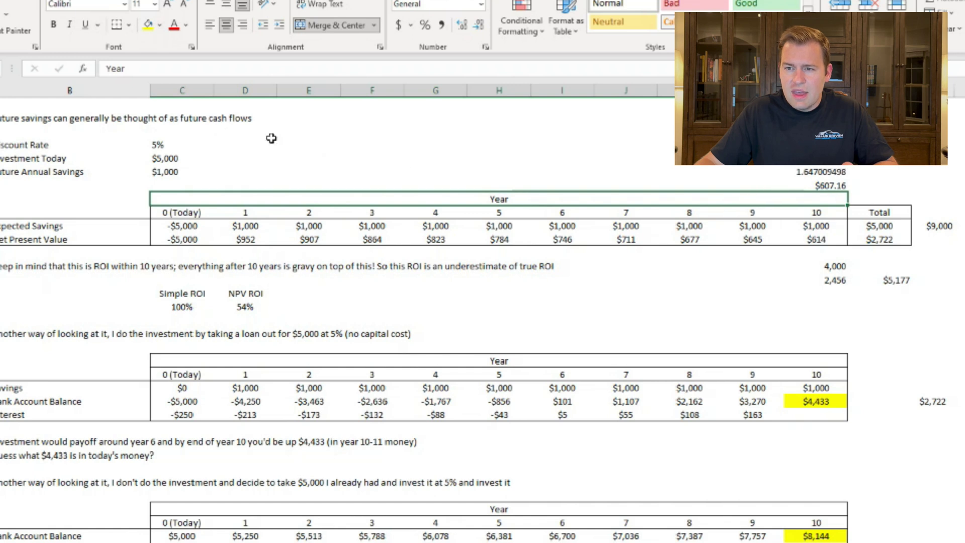
pyautogui.click(167, 142)
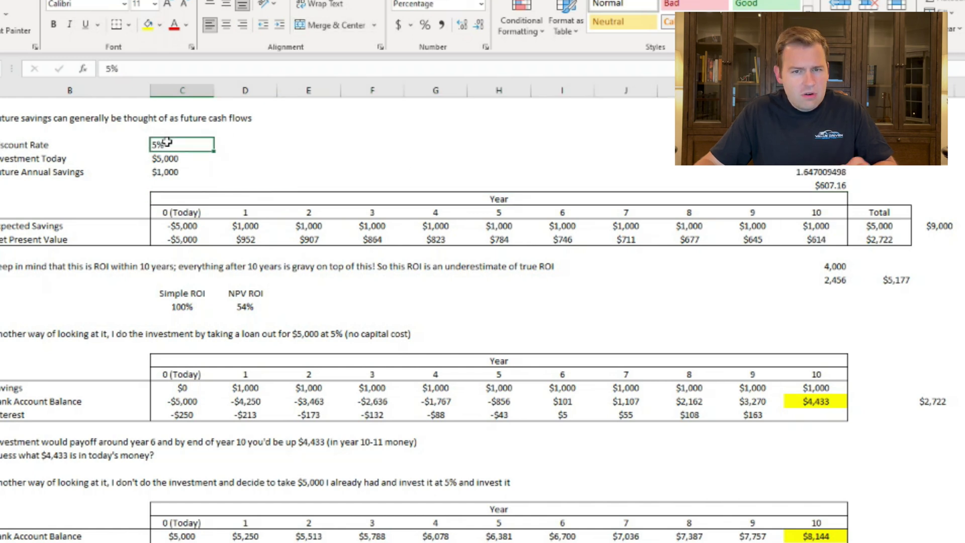